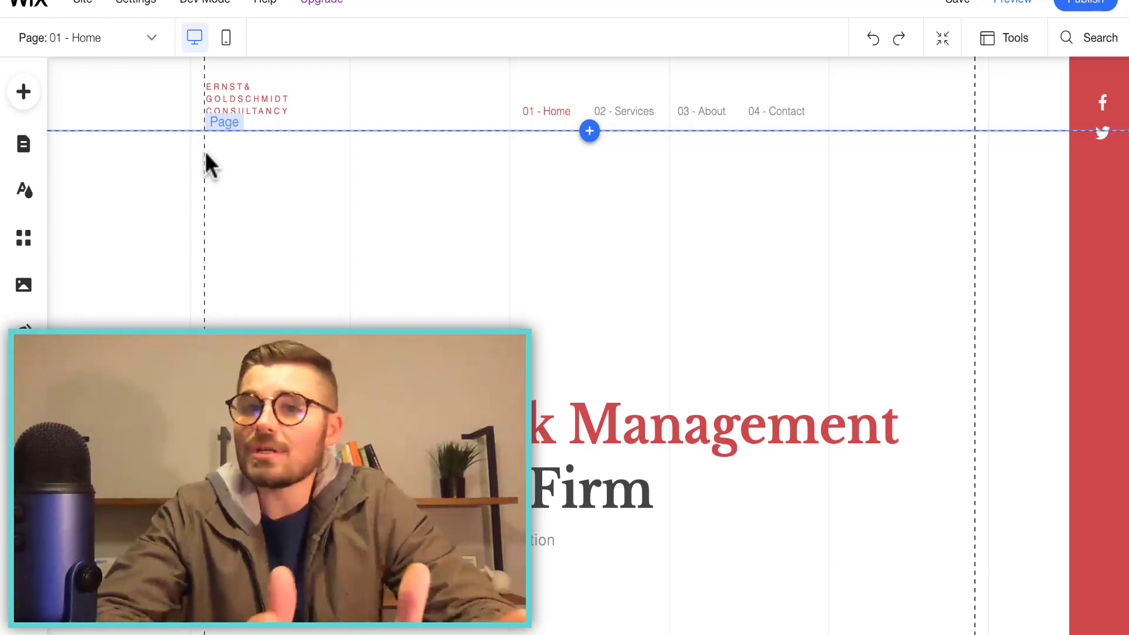
Search the Wix App Market for "challenges"
click(23, 240)
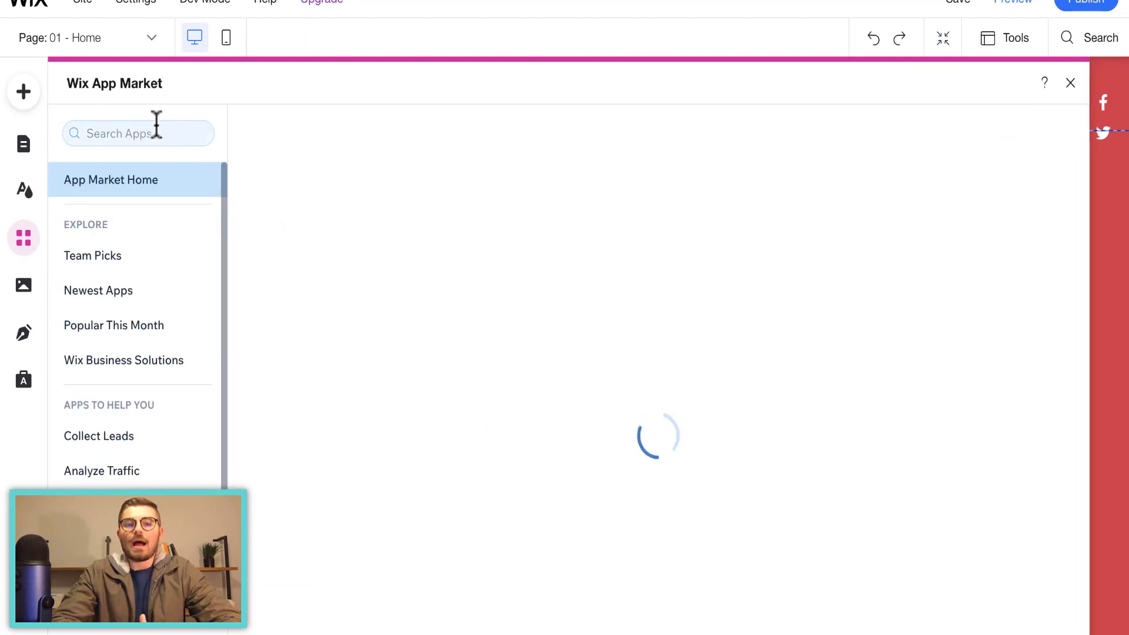
click(154, 131)
text(cha)
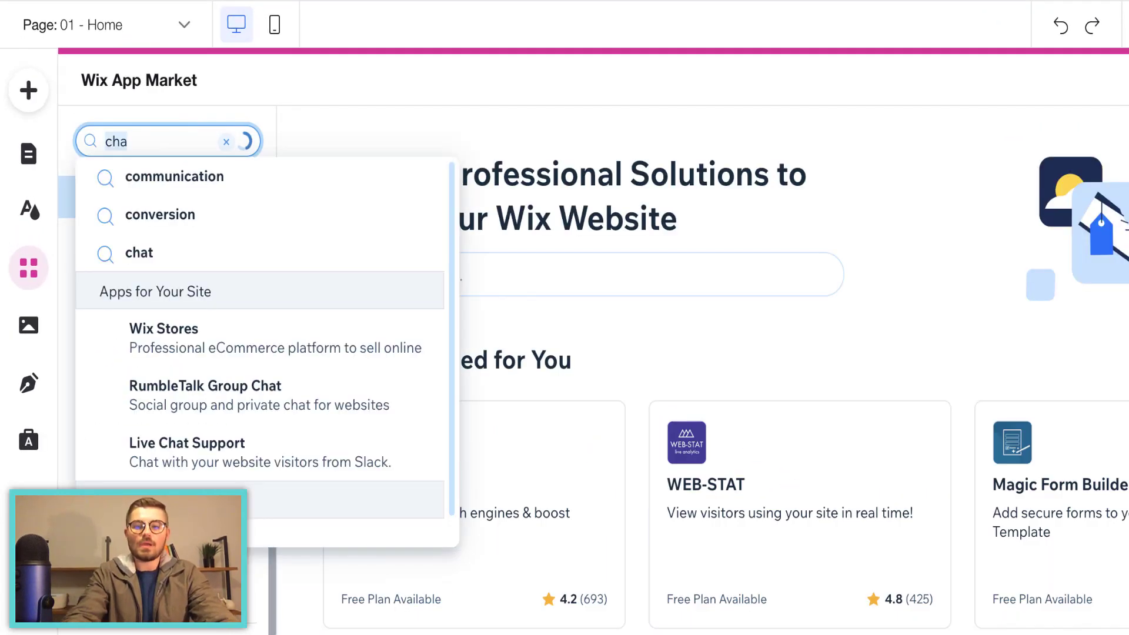
key(BackSpace)
key(BackSpace)
key(BackSpace)
text(lin)
key(BackSpace)
key(BackSpace)
key(BackSpace)
text(challenges)
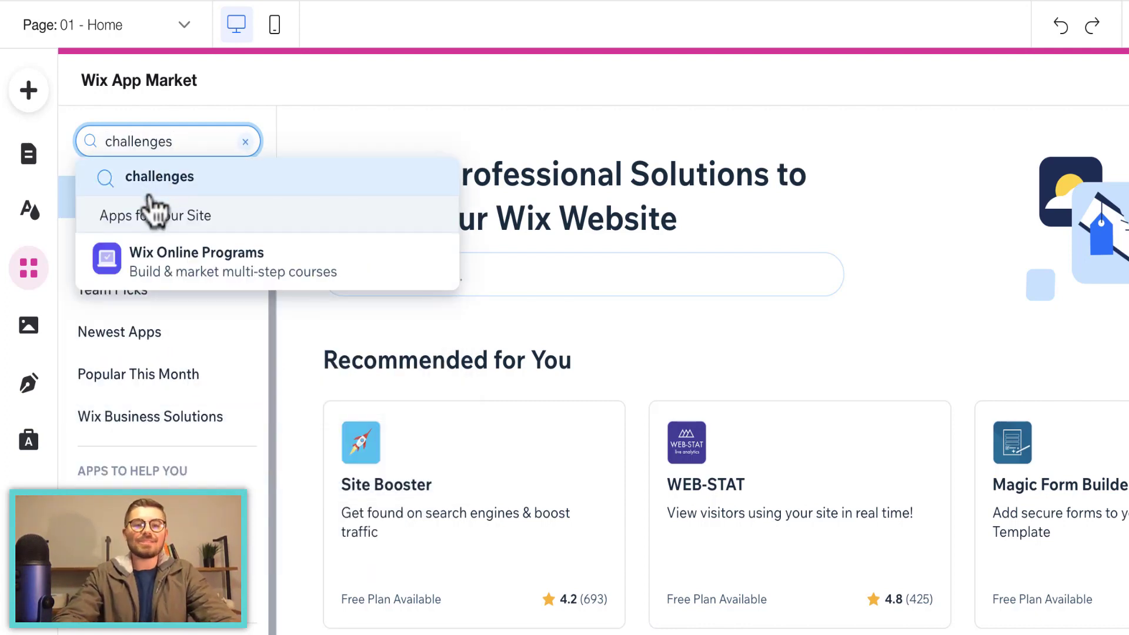
click(148, 183)
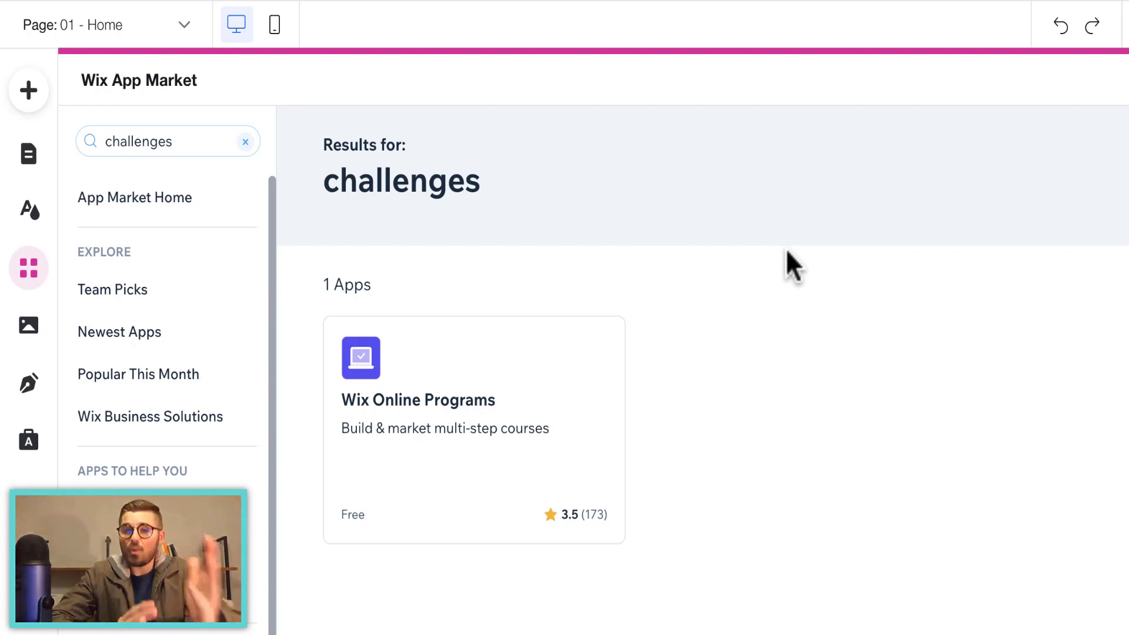
Add the Wix Online Programs app to the site and open its program management
click(496, 412)
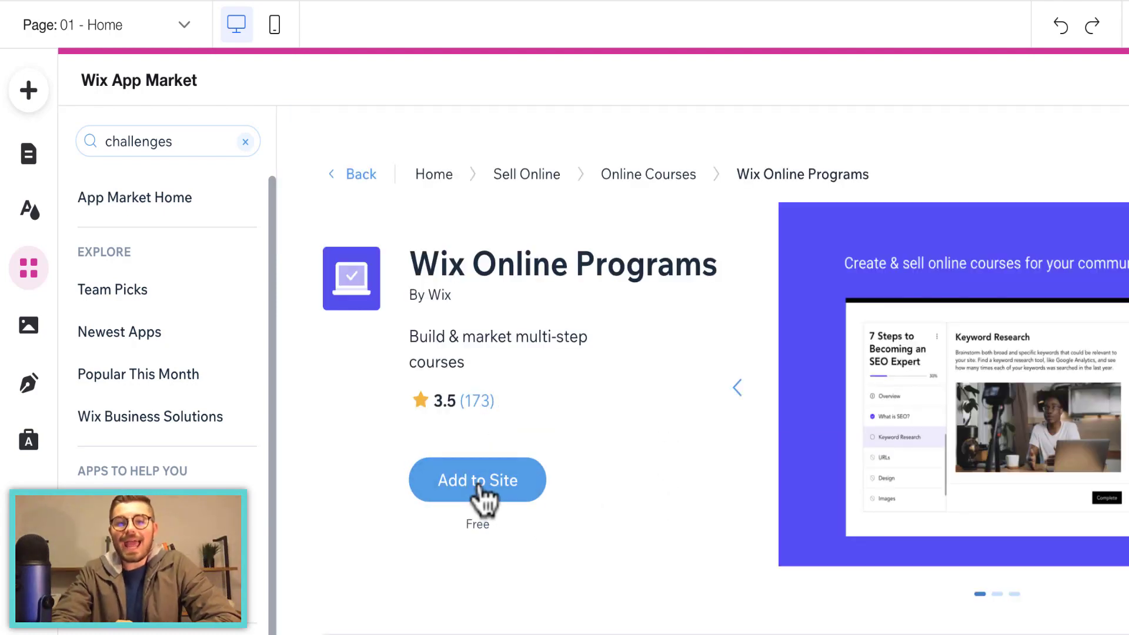
click(479, 487)
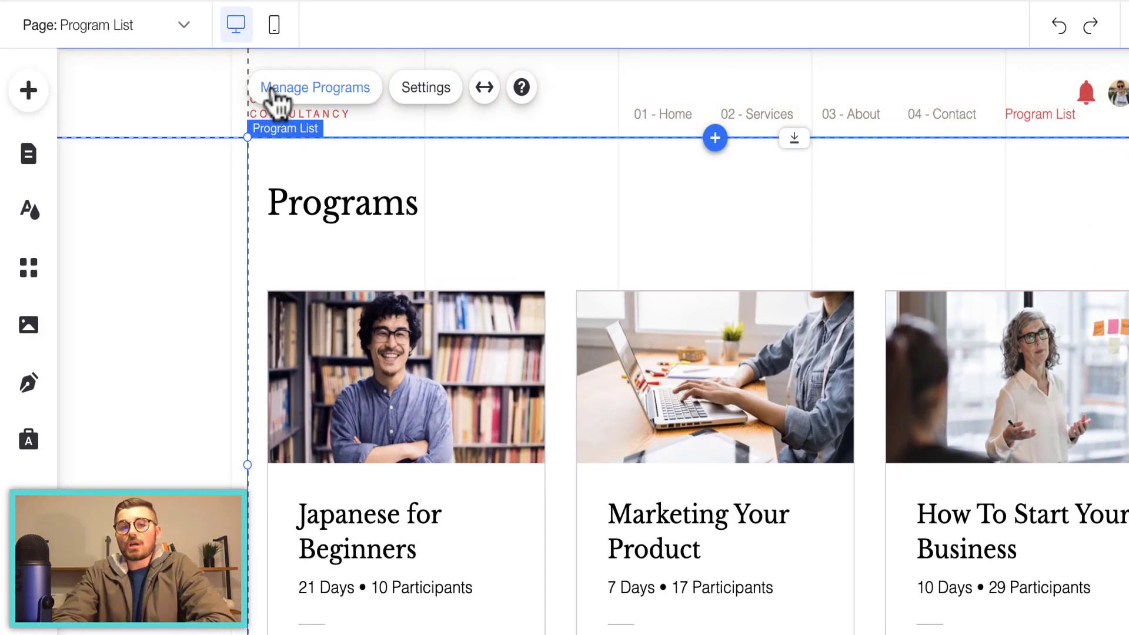
click(223, 89)
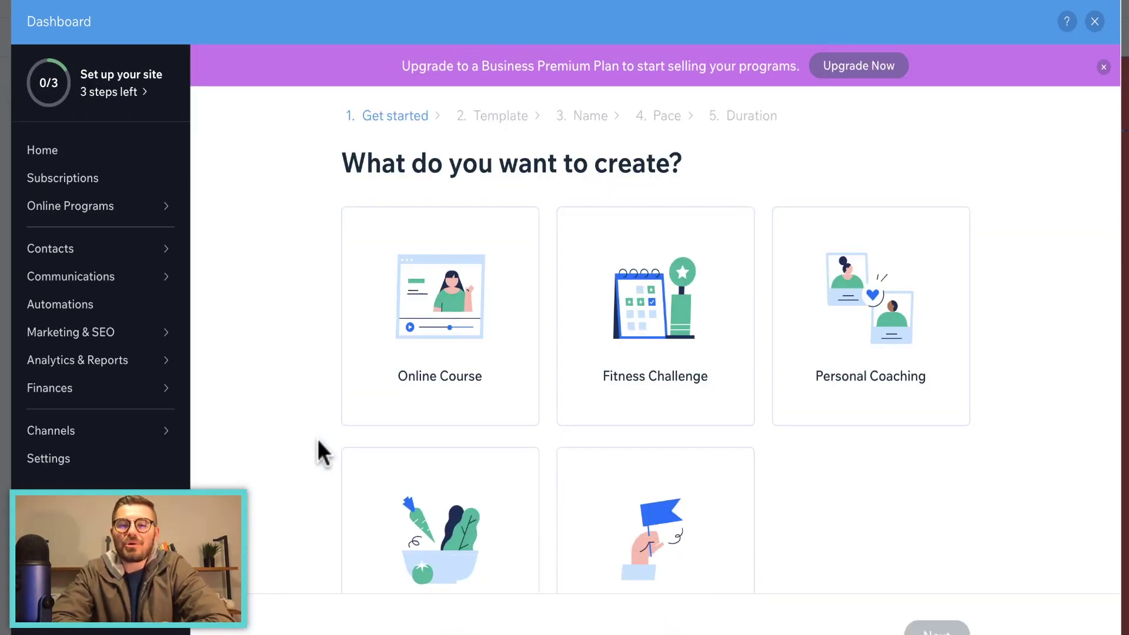
Choose Online Course as the kind of program to create and continue to the template choice
scroll(317, 441, down, 1)
scroll(317, 440, up, 1)
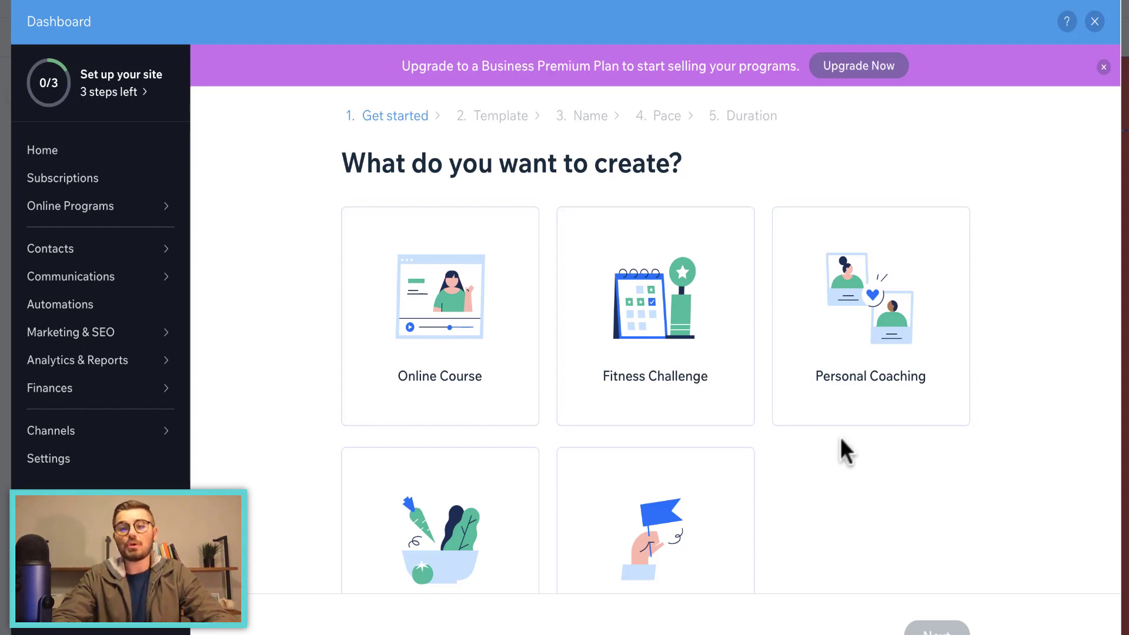
scroll(839, 481, down, 2)
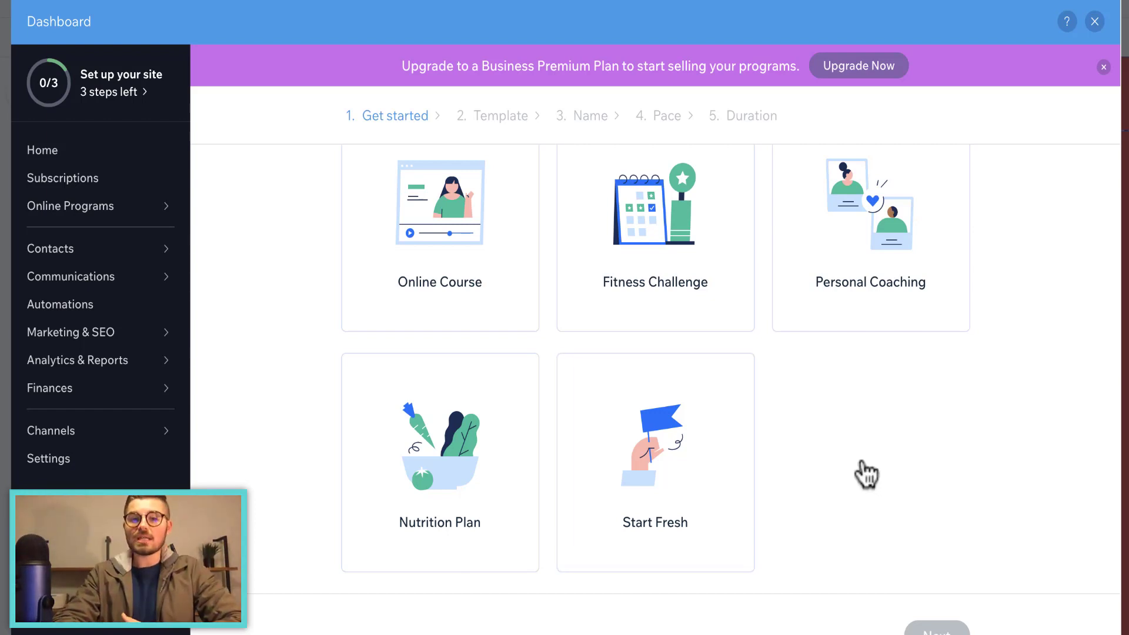
click(467, 310)
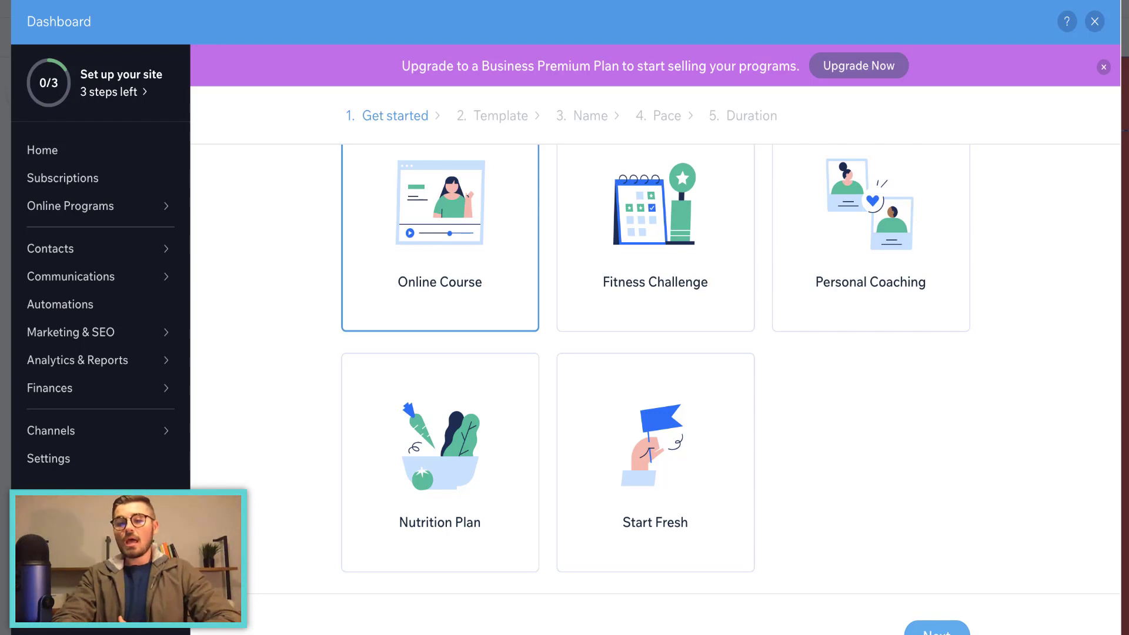
click(936, 630)
Look through the templates offered for an online course
scroll(870, 363, up, 2)
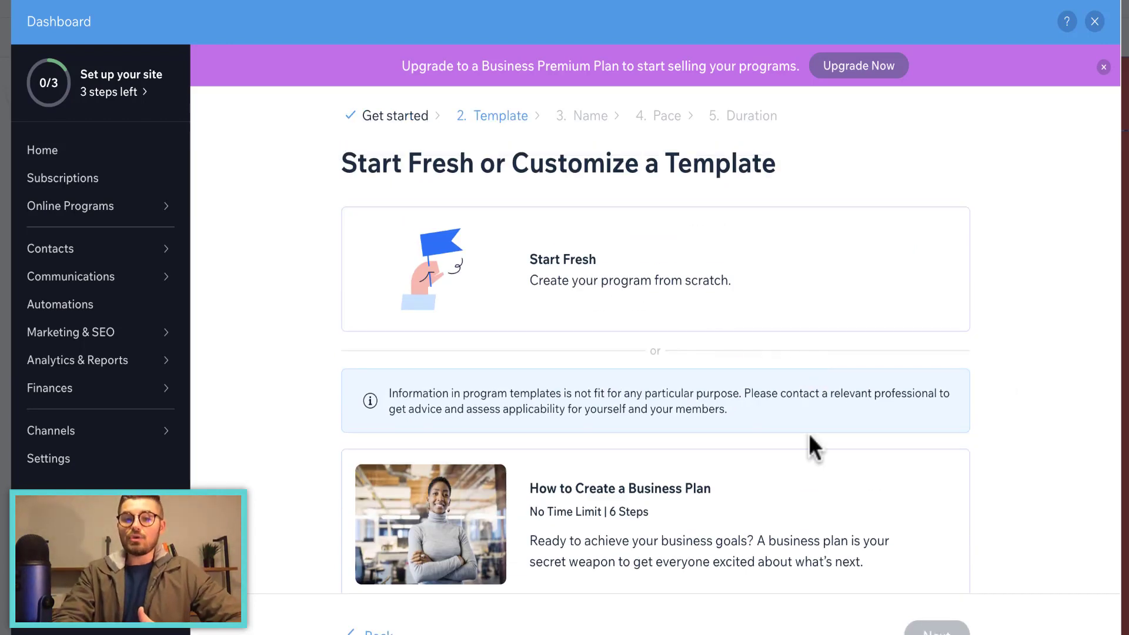
scroll(809, 435, down, 1)
scroll(810, 438, down, 3)
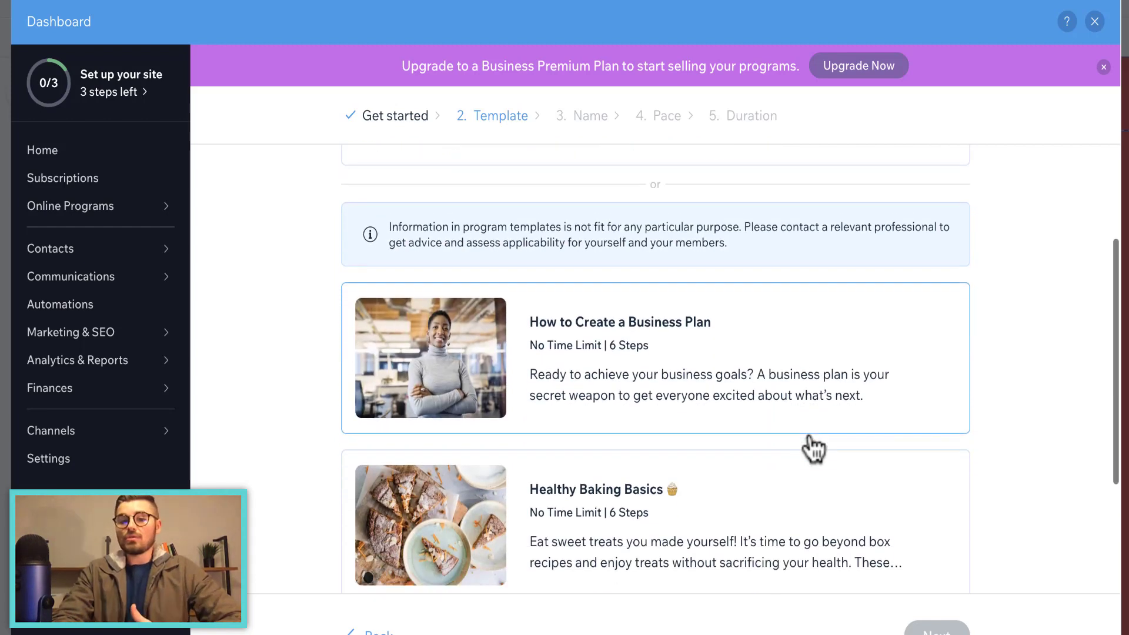
scroll(813, 448, down, 3)
scroll(774, 360, up, 2)
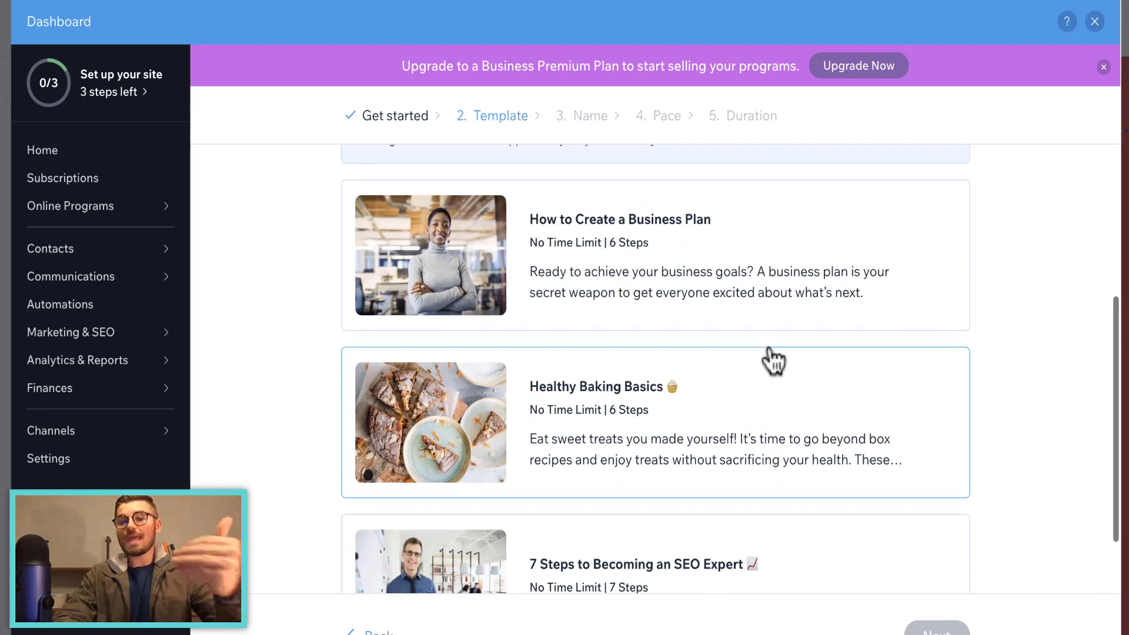
scroll(774, 359, up, 1)
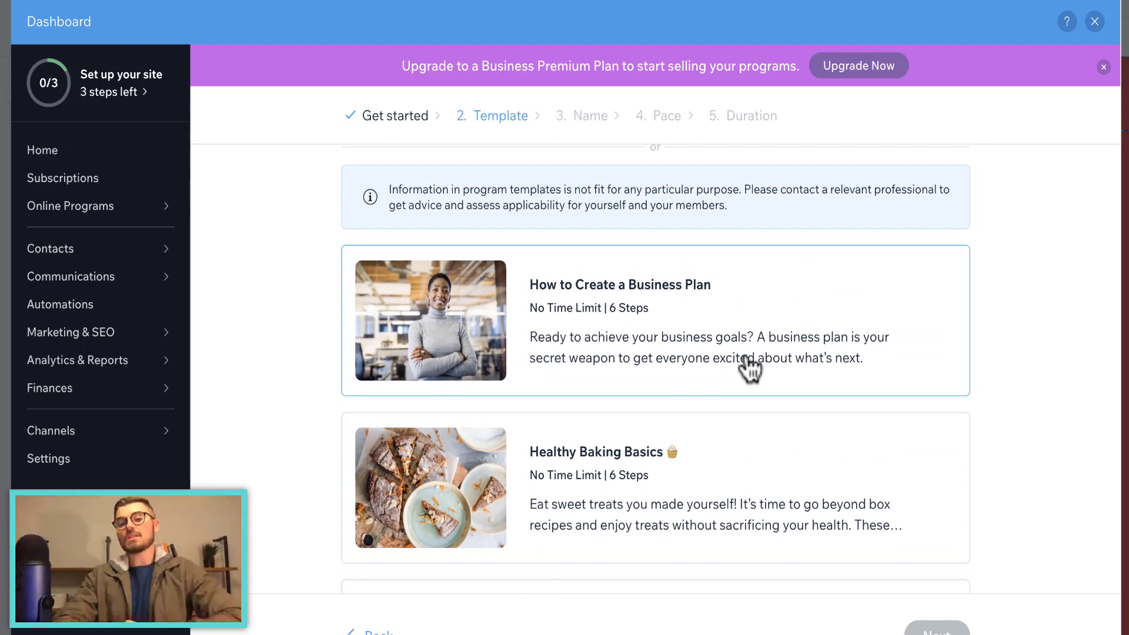
scroll(685, 400, down, 1)
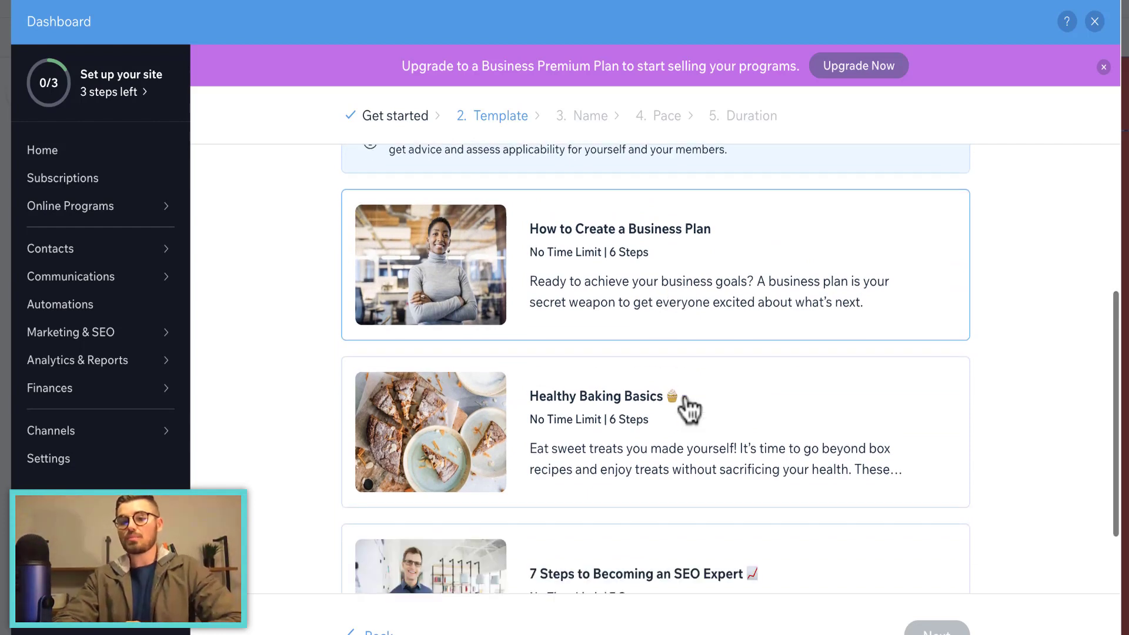
scroll(689, 410, down, 2)
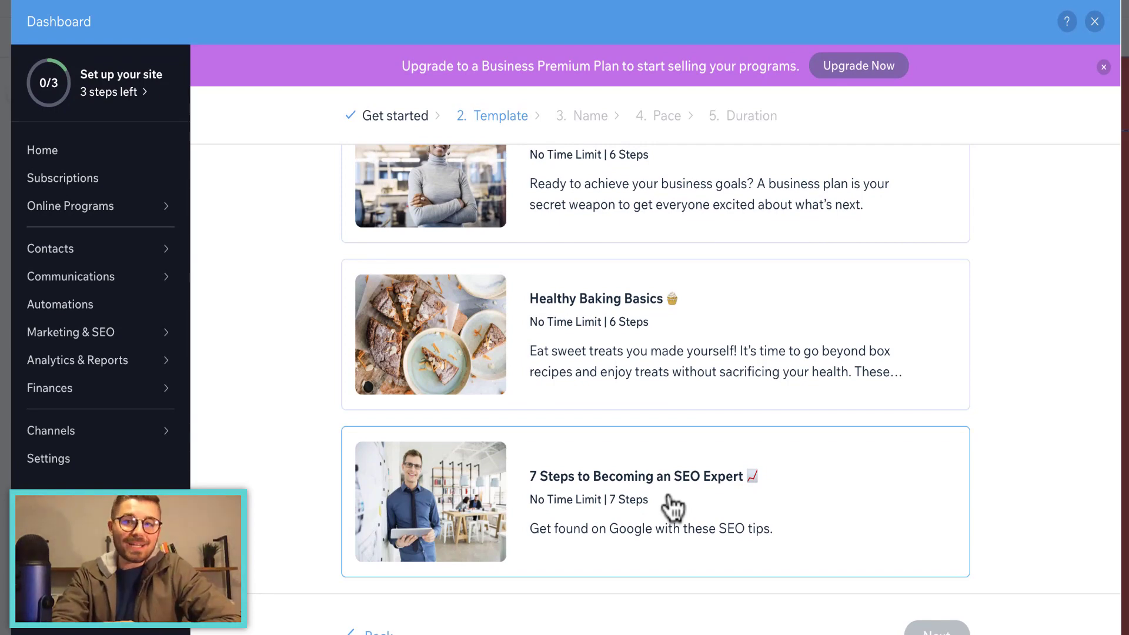
scroll(673, 506, up, 6)
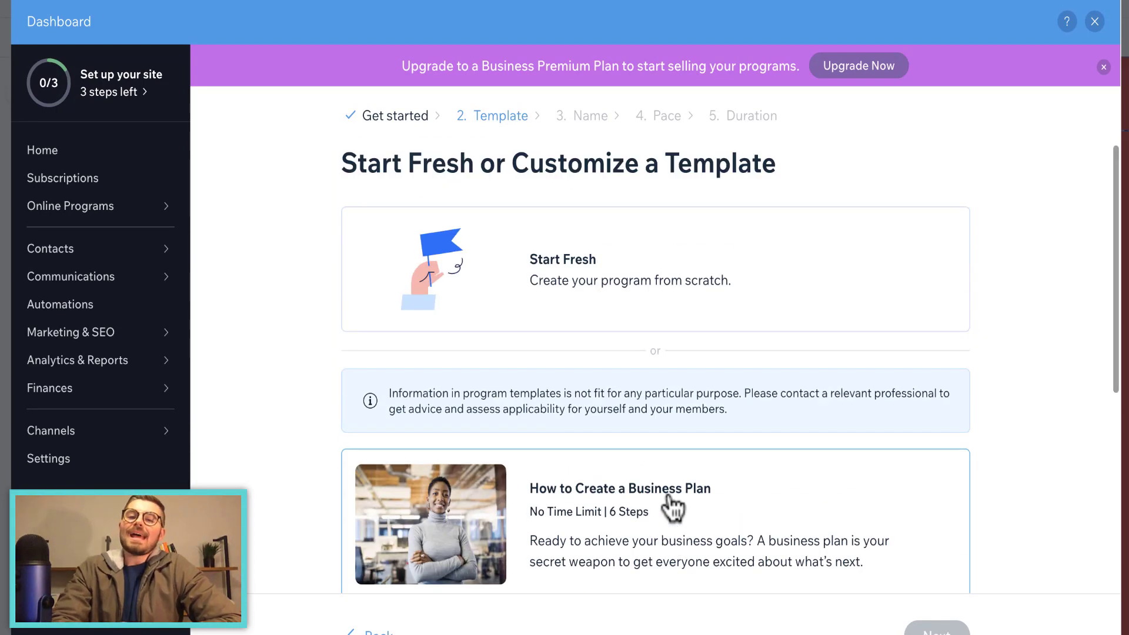
Start the program from scratch with Start Fresh and name it "Wix Online Course Guidebook"
click(686, 304)
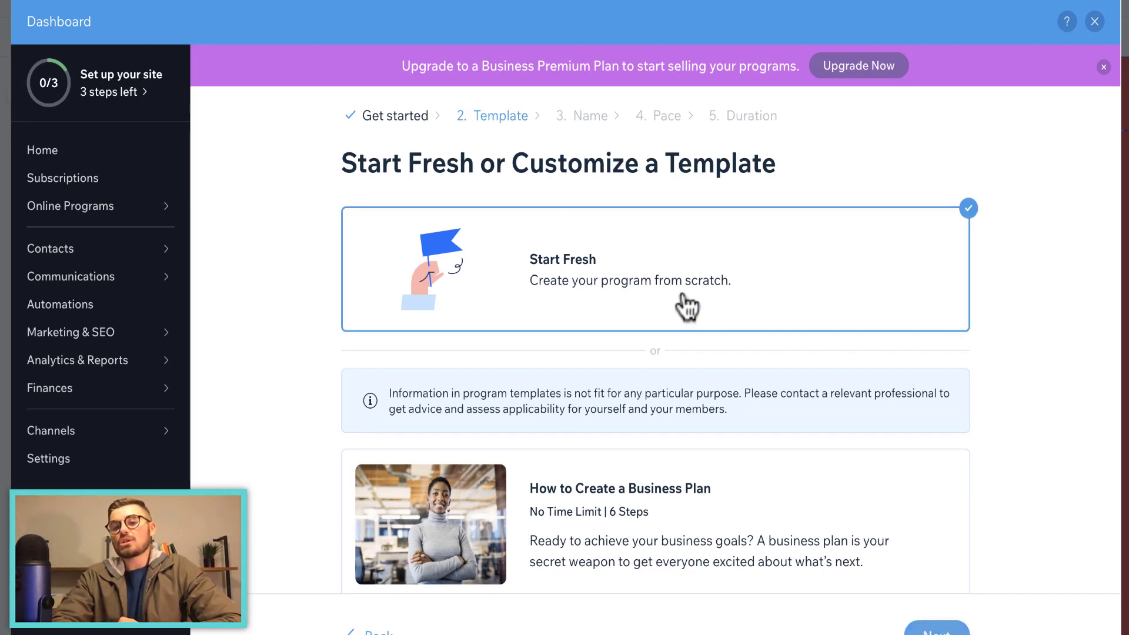
click(937, 630)
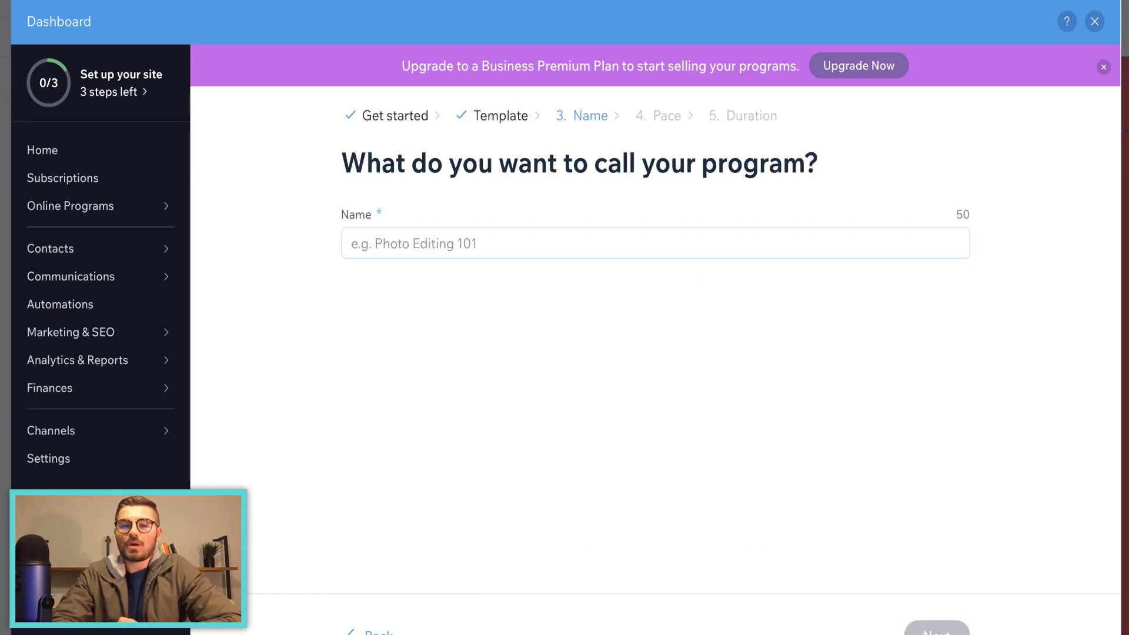
click(587, 230)
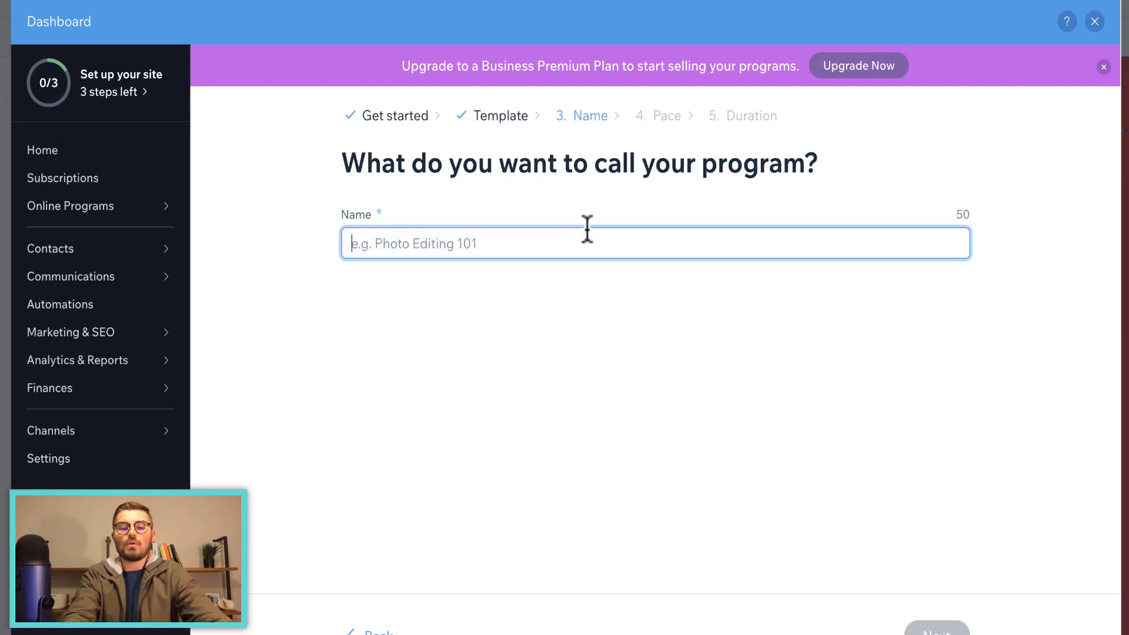
text(Wix On)
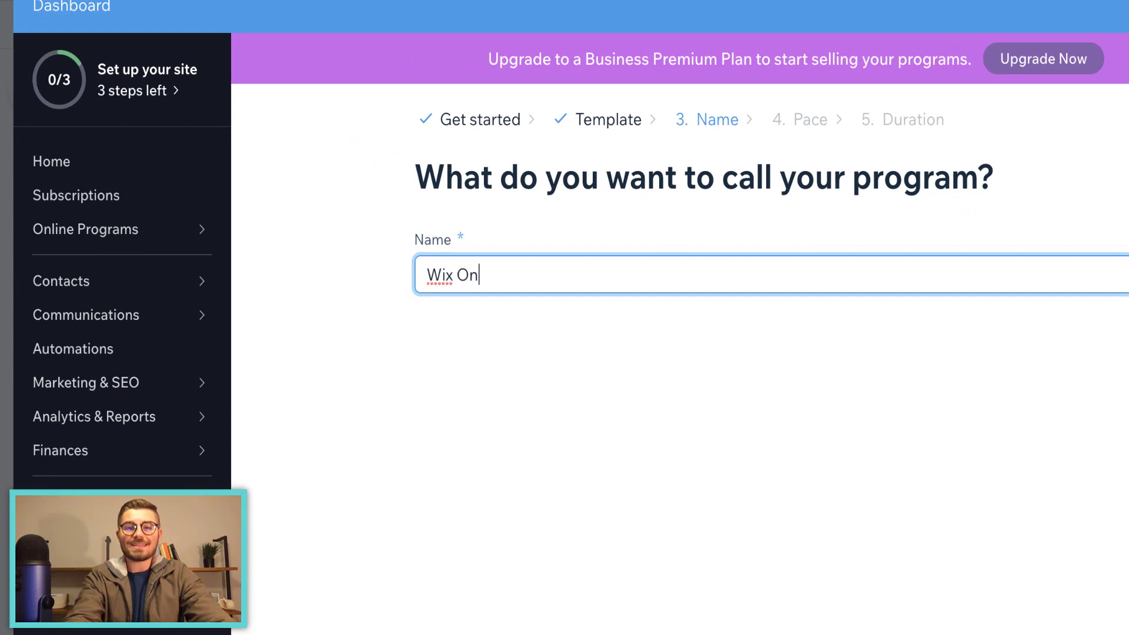
text(line Cou)
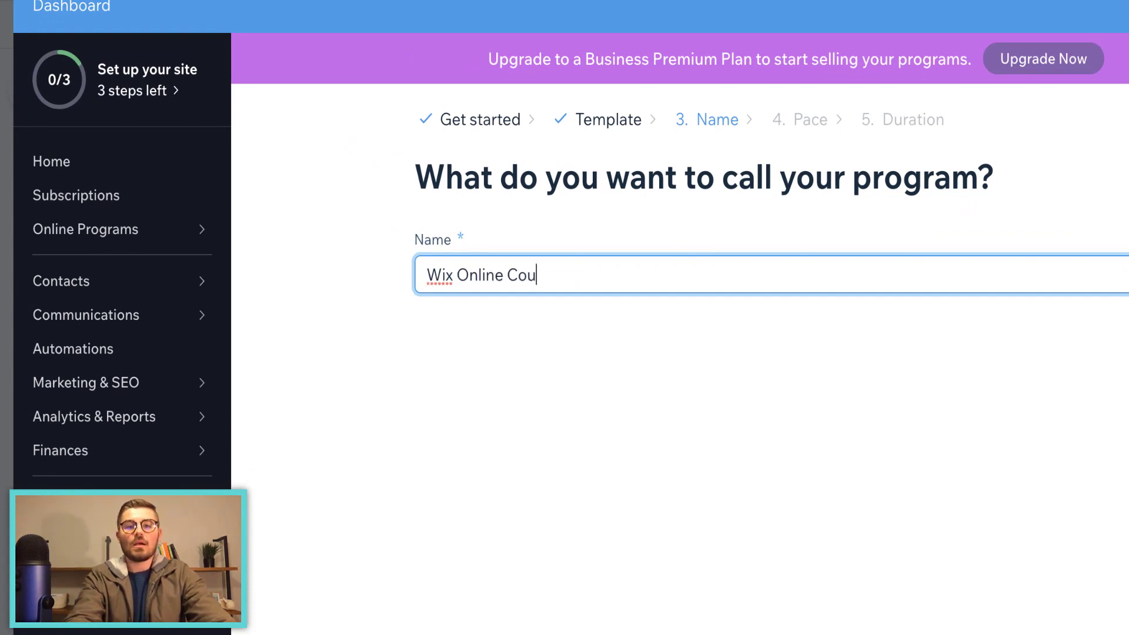
text(rse Guidebook)
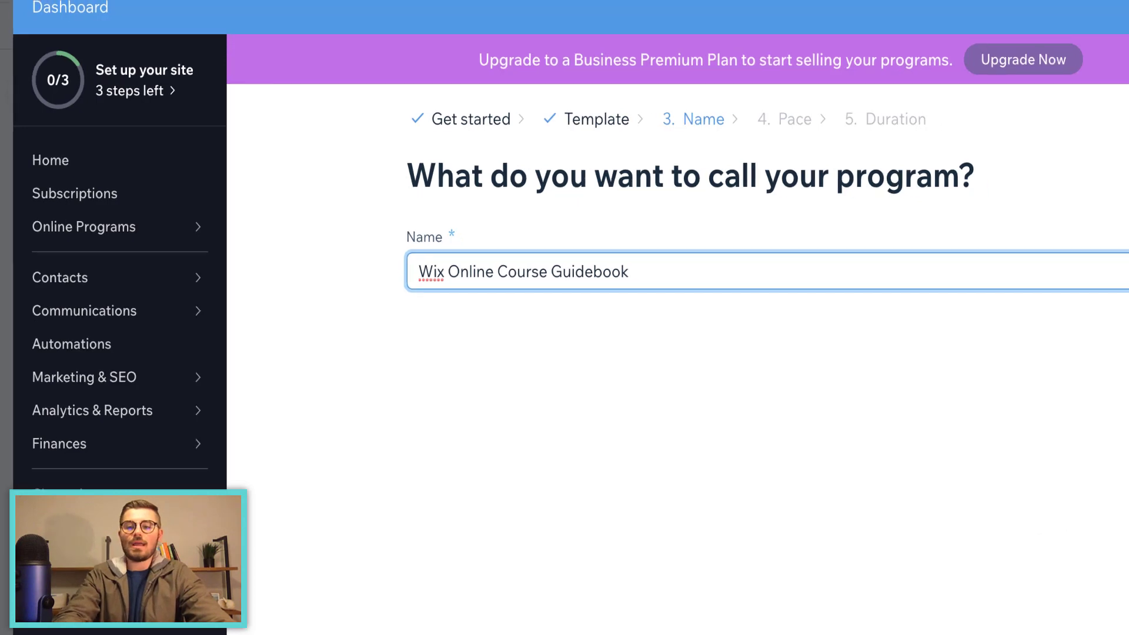
key(Return)
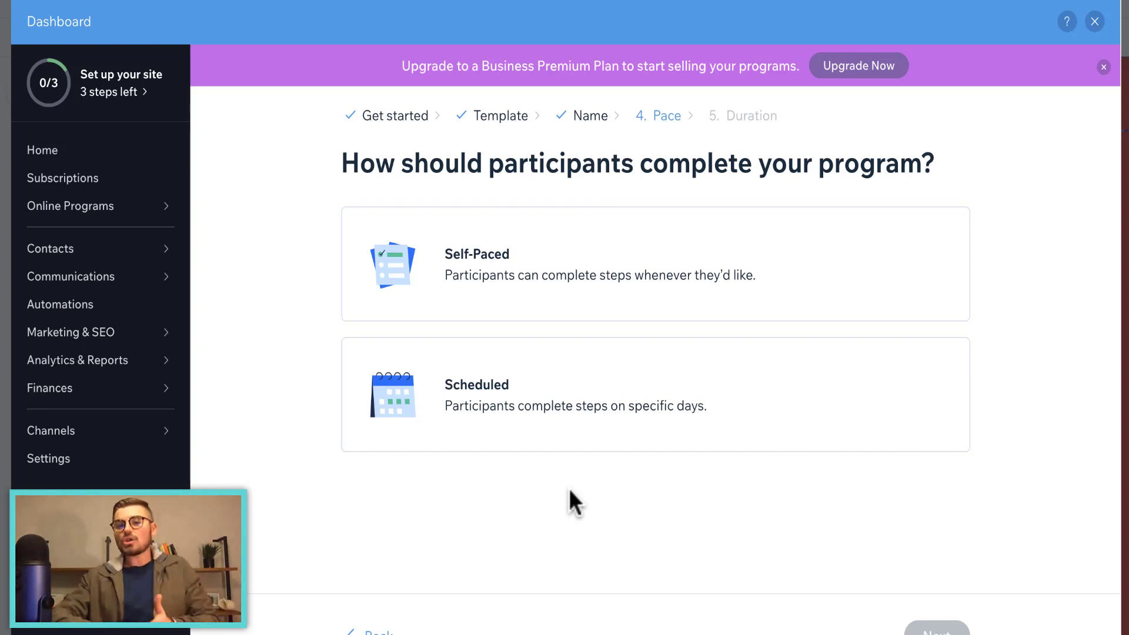
Make the program Scheduled, with a flexible start date and a duration of 8 weeks
click(567, 420)
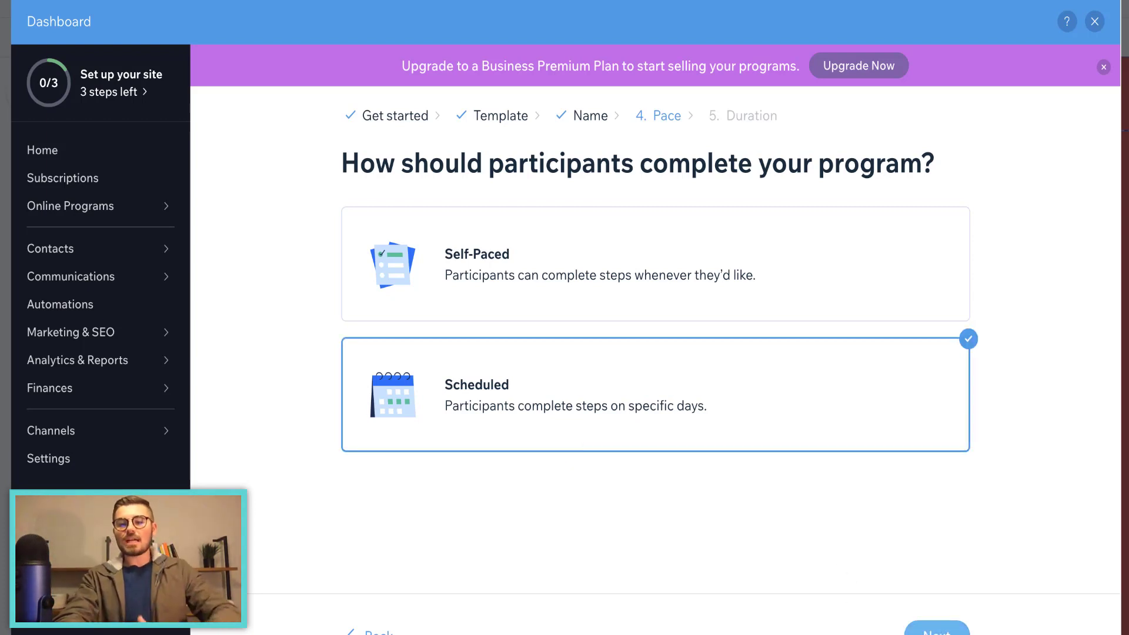
click(937, 628)
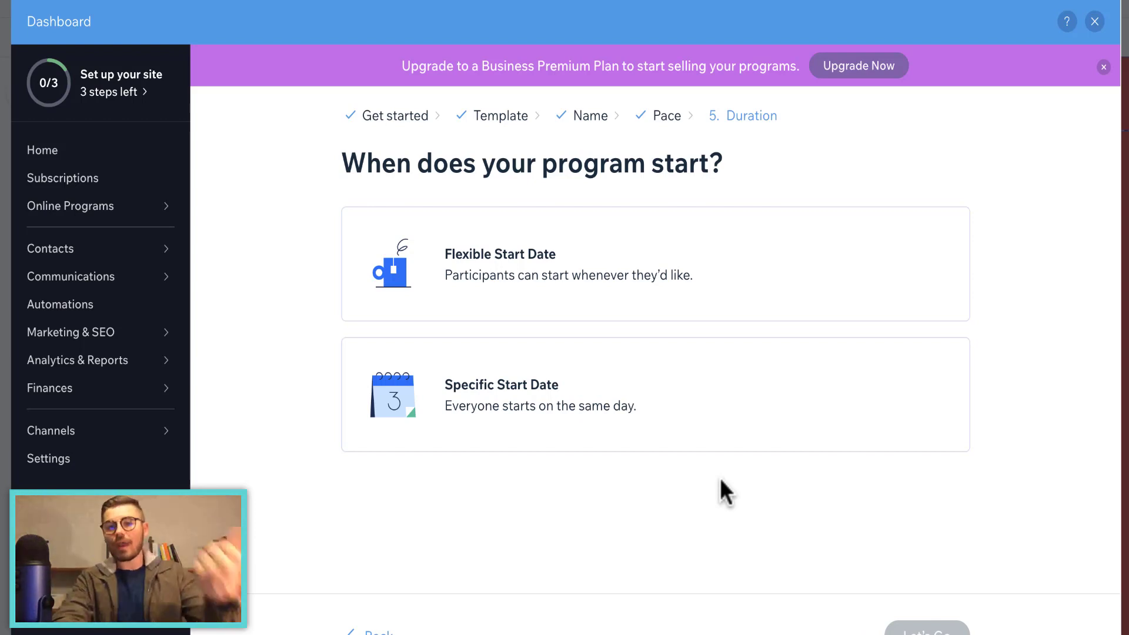
click(602, 301)
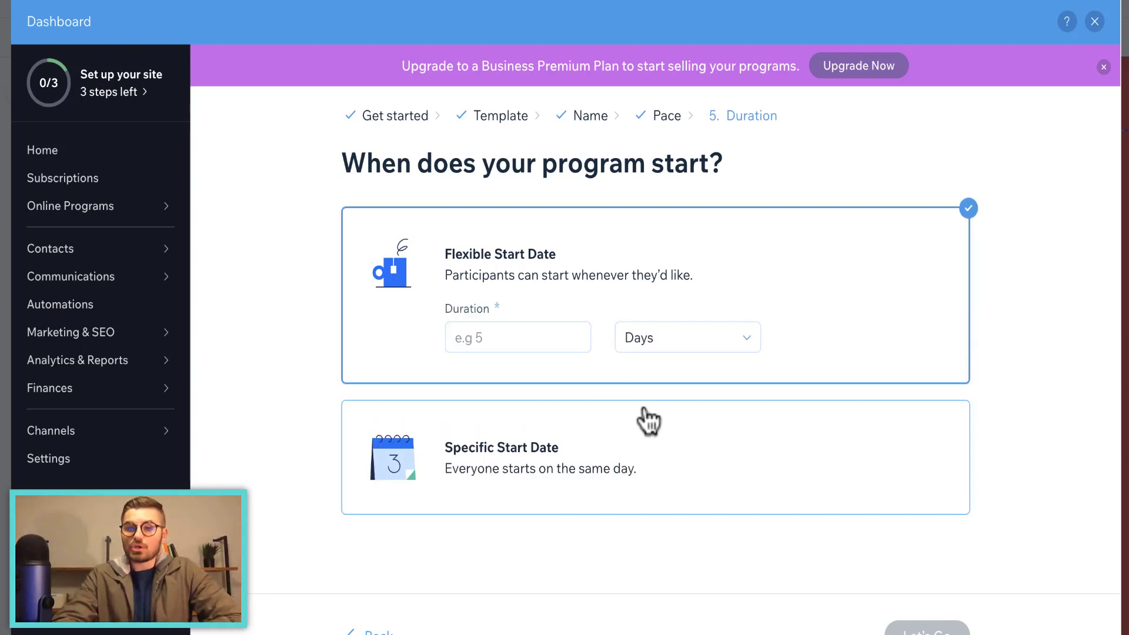
click(573, 346)
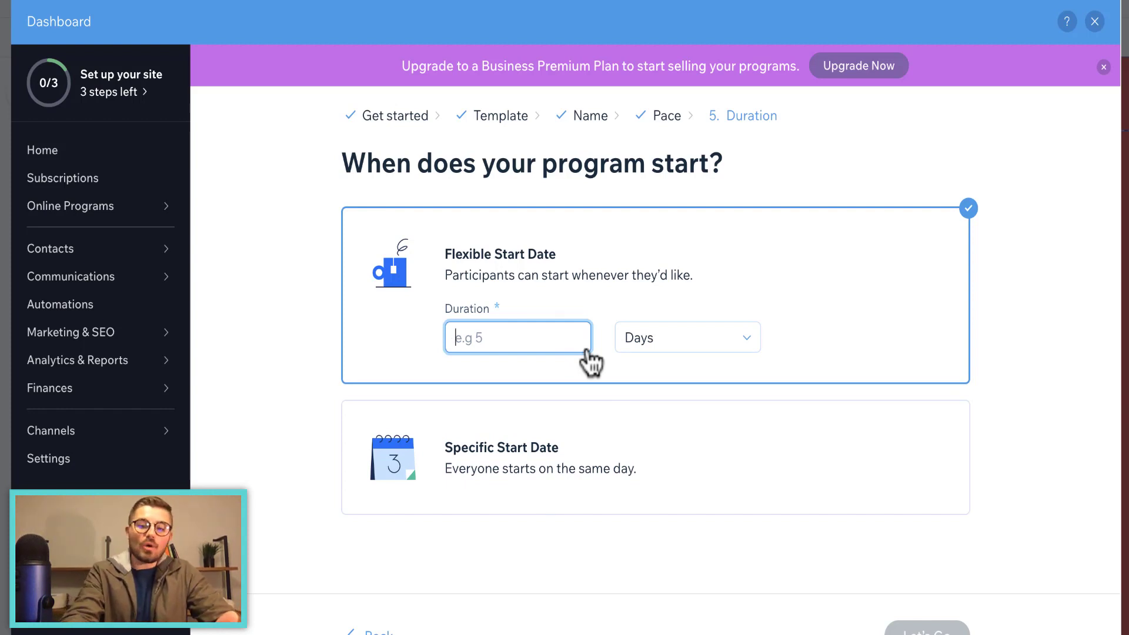
text(8)
click(650, 345)
click(664, 406)
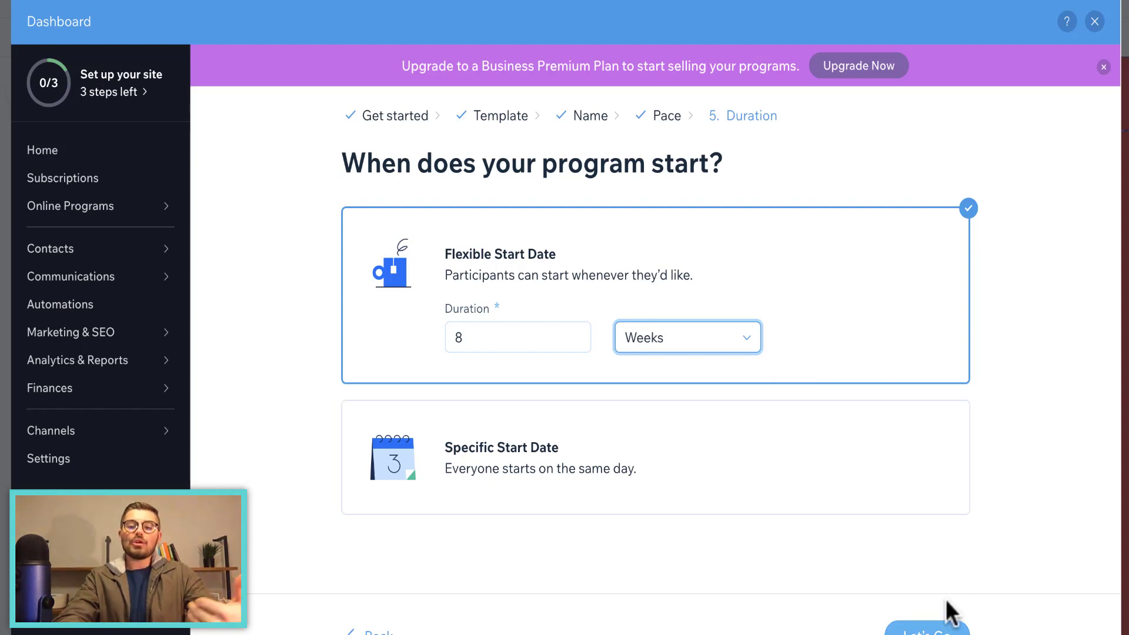
click(745, 344)
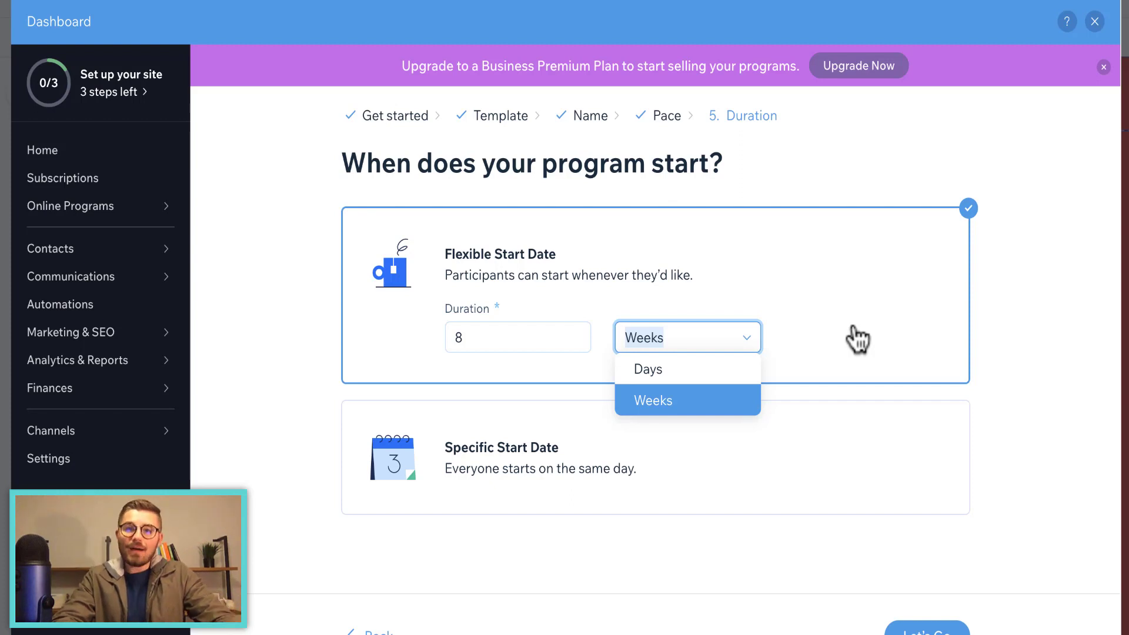
click(686, 398)
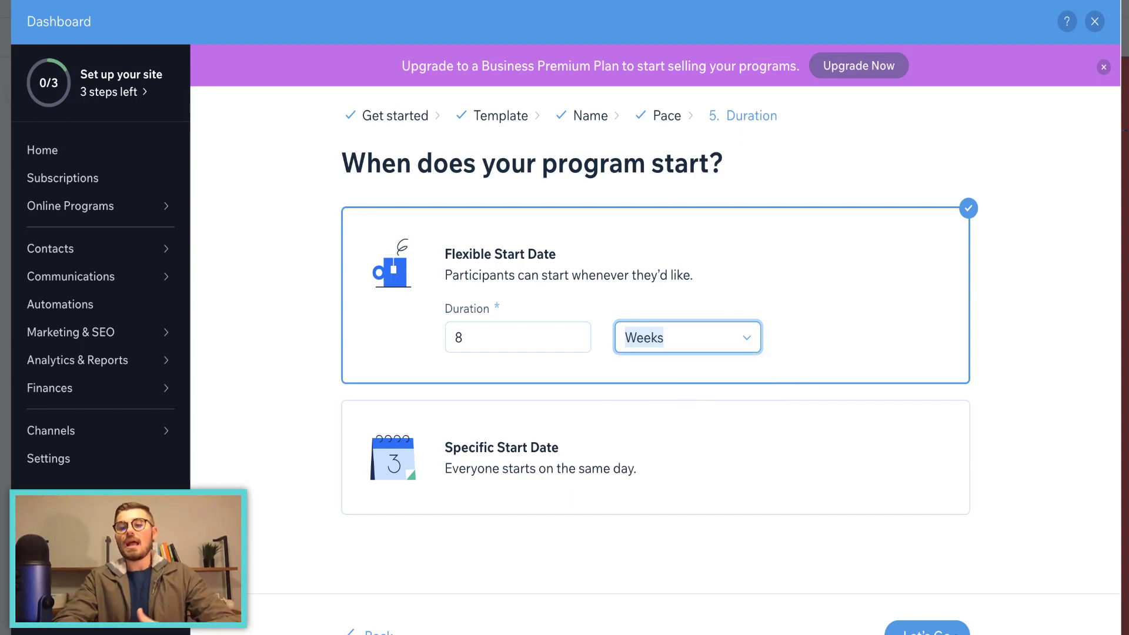
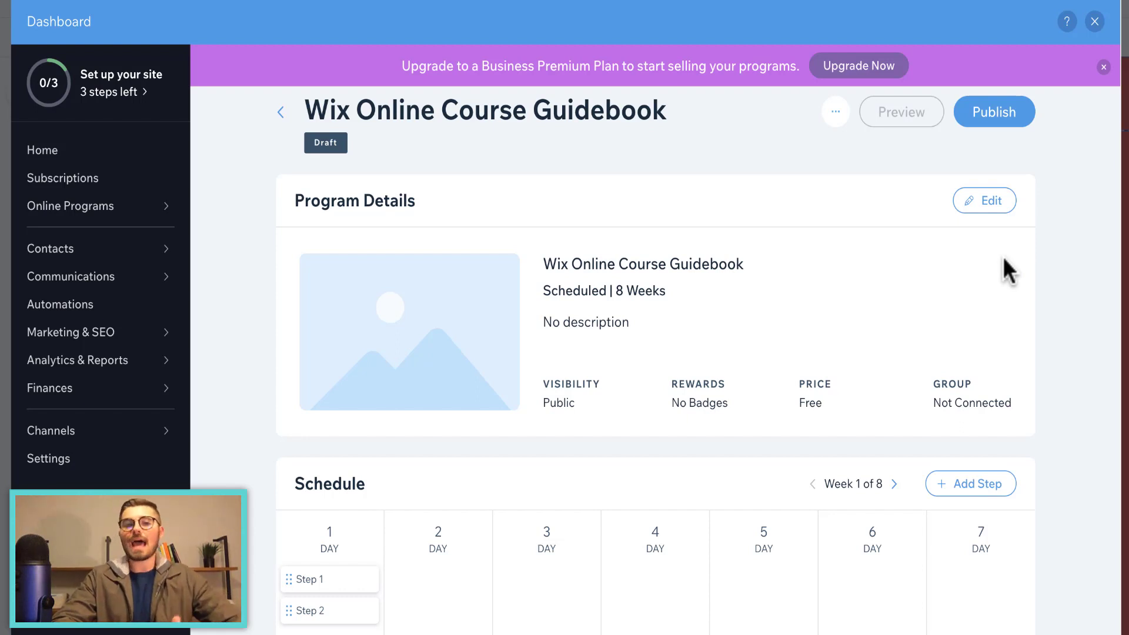
Open the program's settings for editing, look over the Basic Info page, and leave it with the changes saved
click(992, 200)
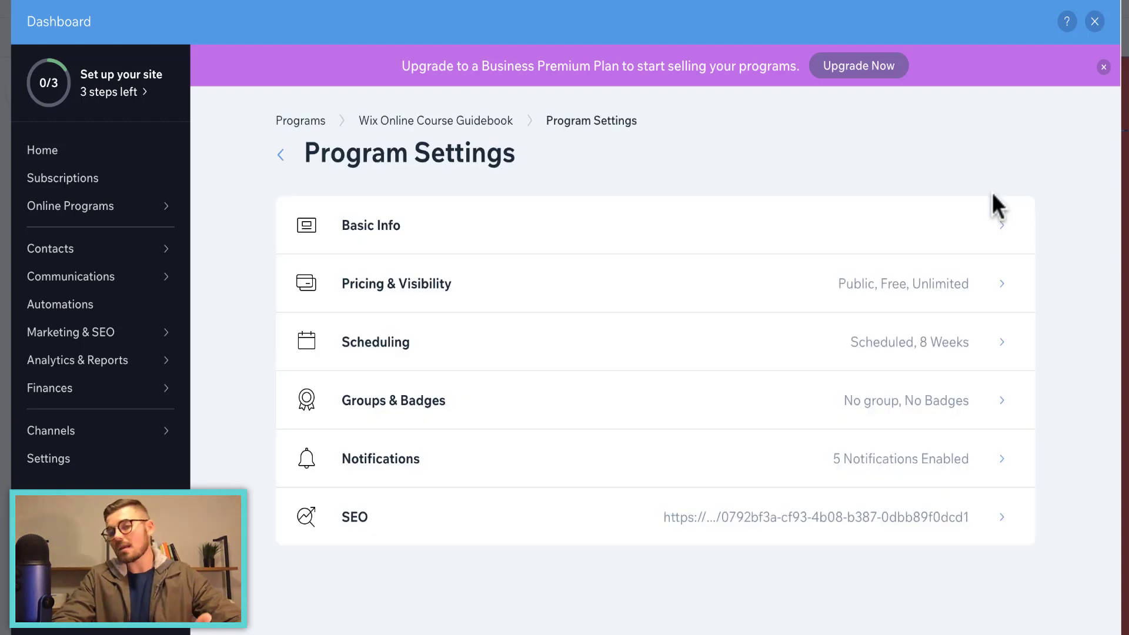
click(832, 226)
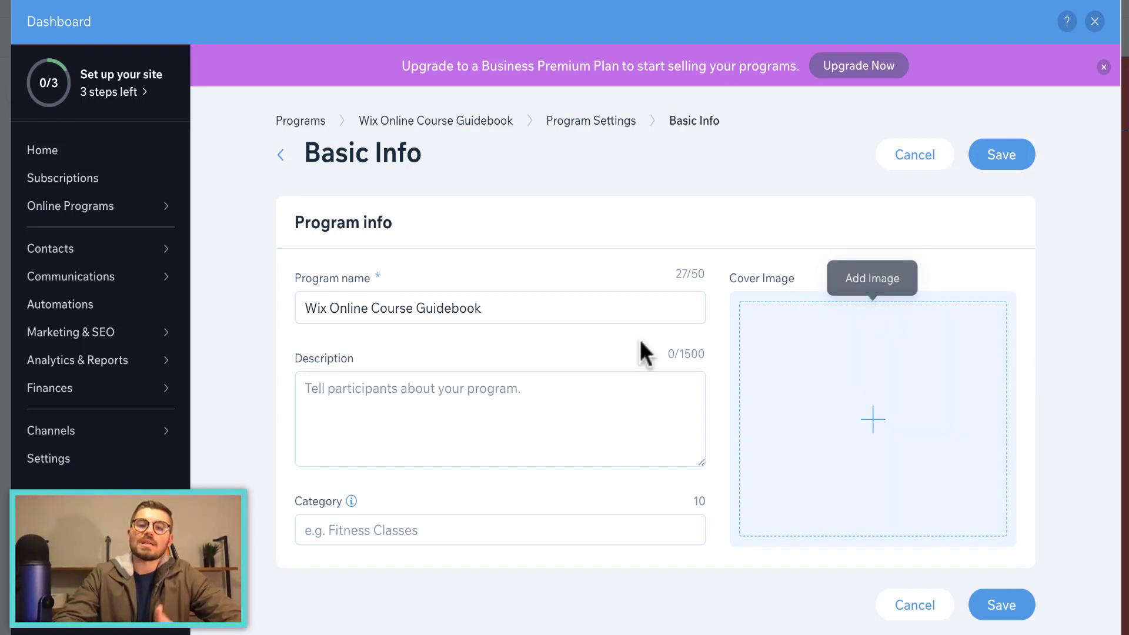
click(281, 165)
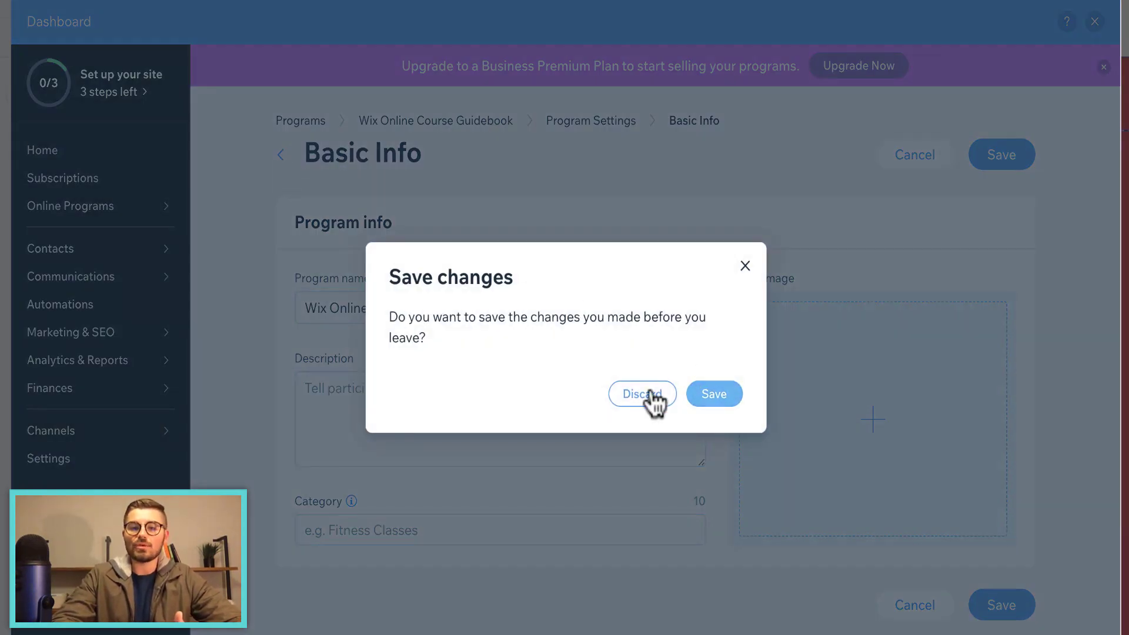
click(705, 400)
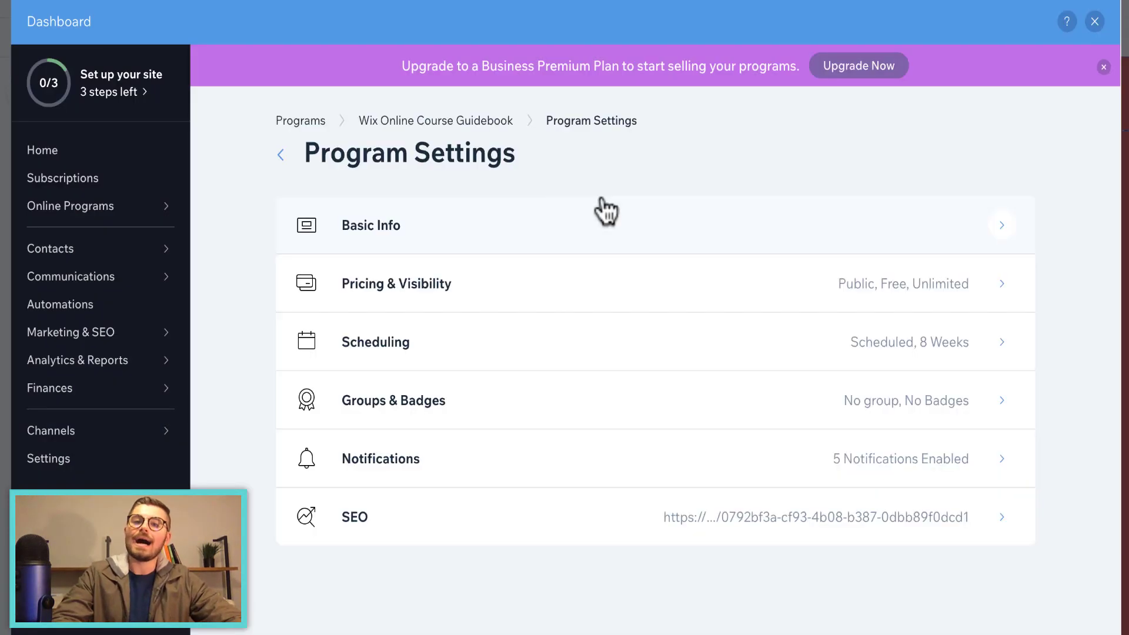
Open the Pricing & Visibility settings and change the program's pricing to Pay to join
click(436, 305)
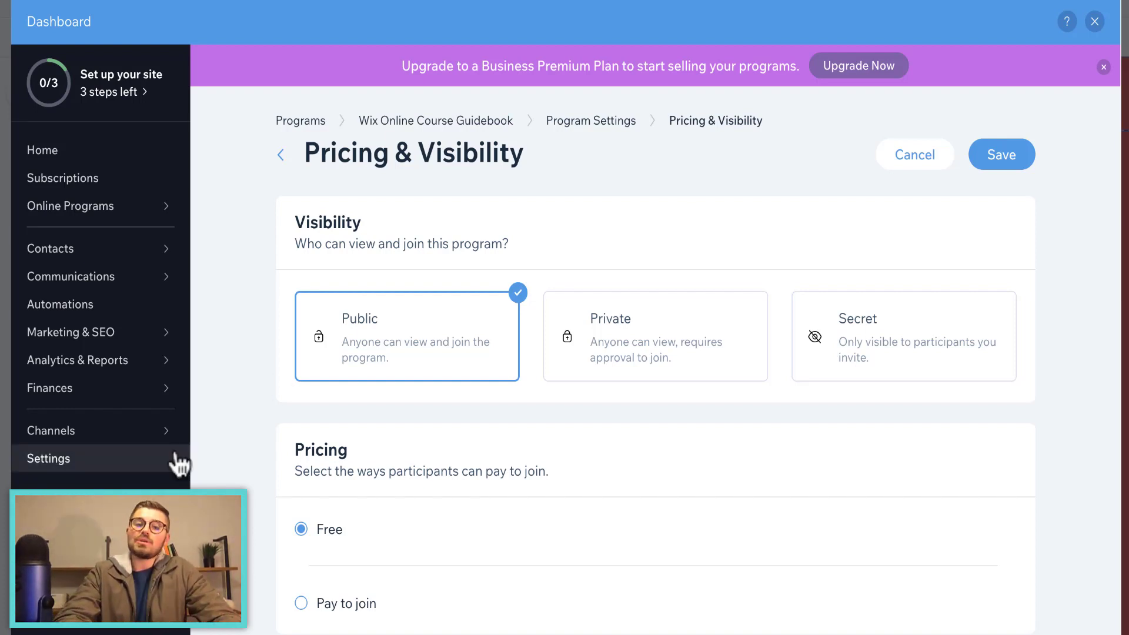
scroll(275, 498, down, 5)
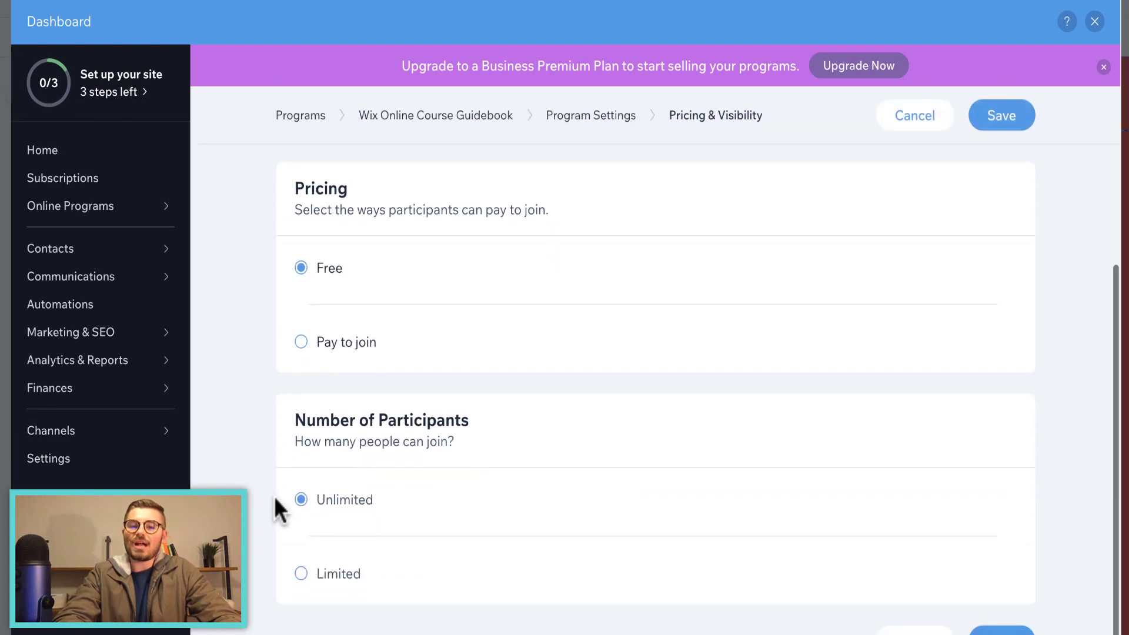
scroll(274, 496, up, 1)
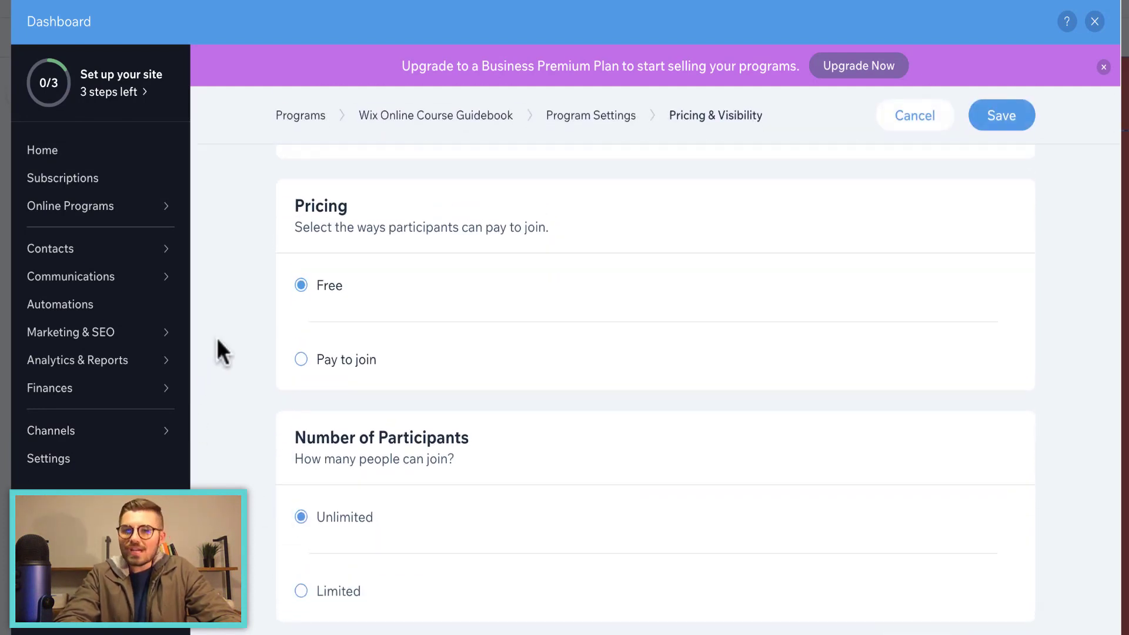
click(344, 365)
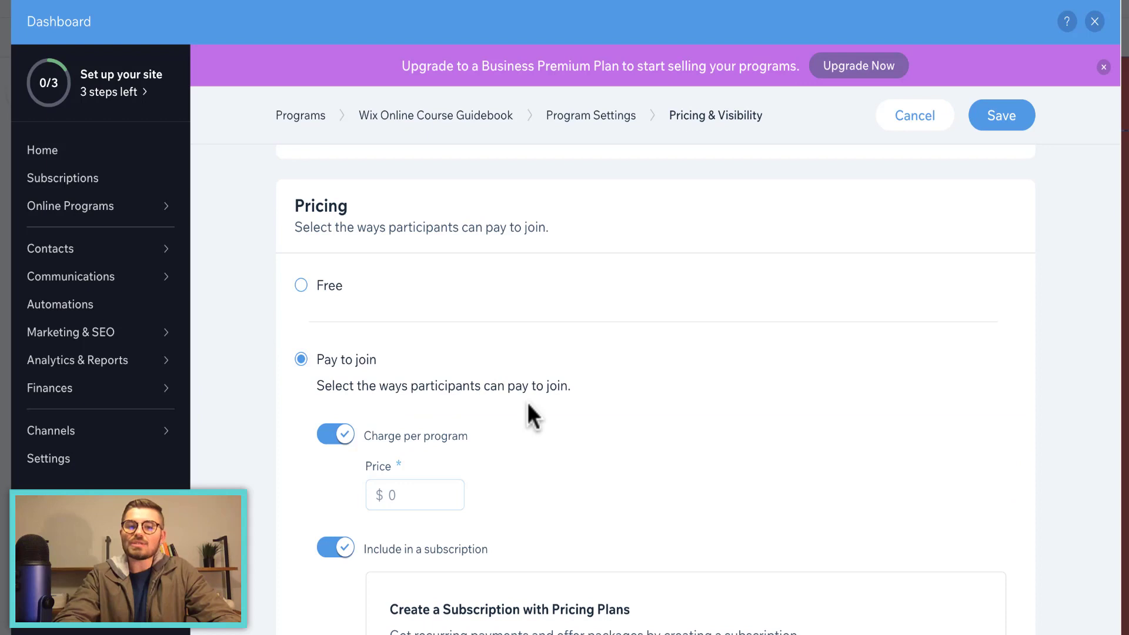
scroll(527, 401, down, 3)
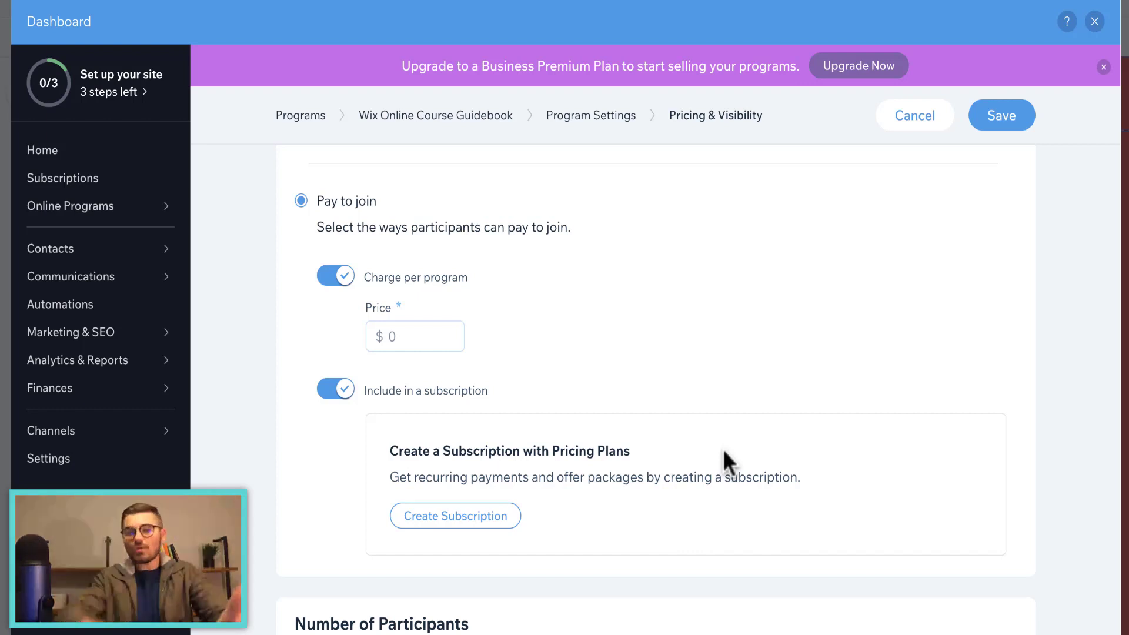
Charge $995 per program, turning Include in a subscription off and back on
click(415, 344)
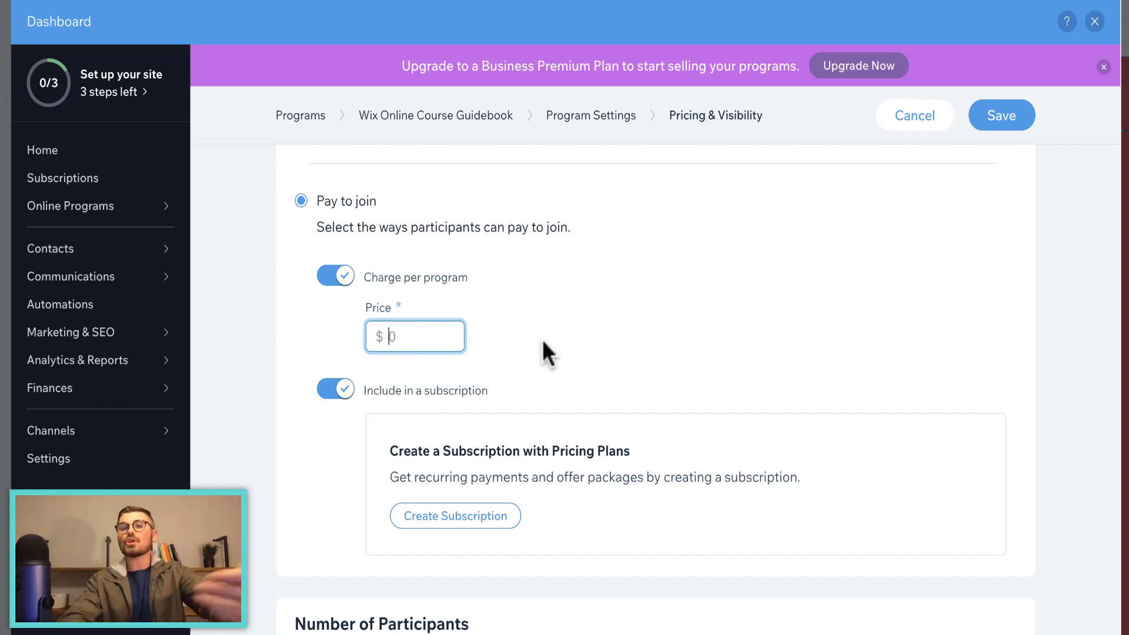
click(344, 388)
click(434, 335)
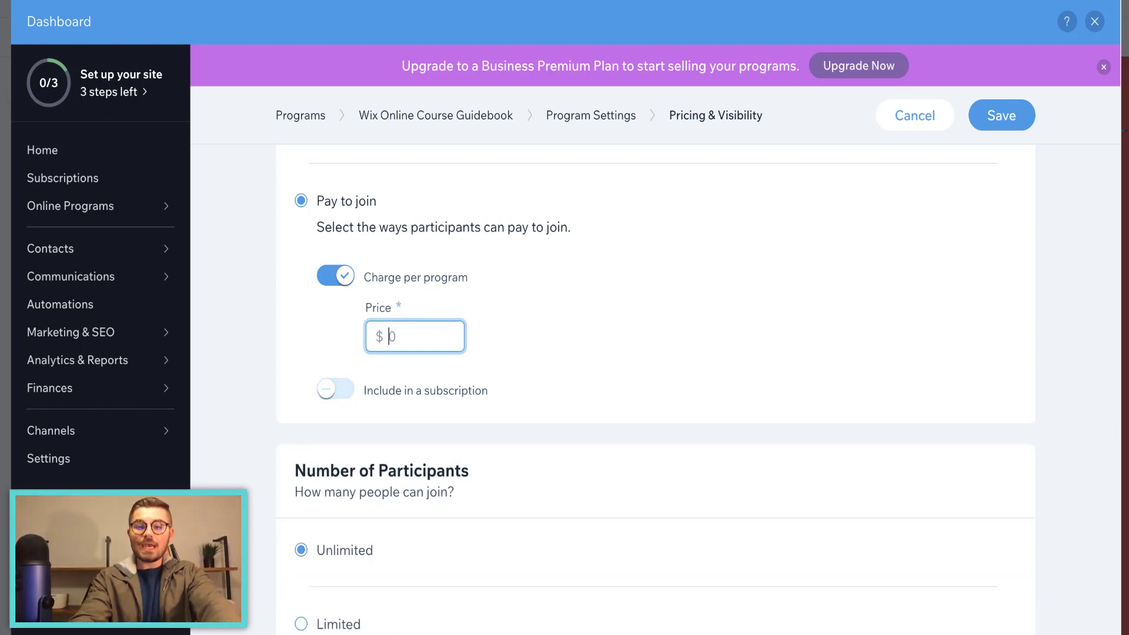
text(995)
click(559, 284)
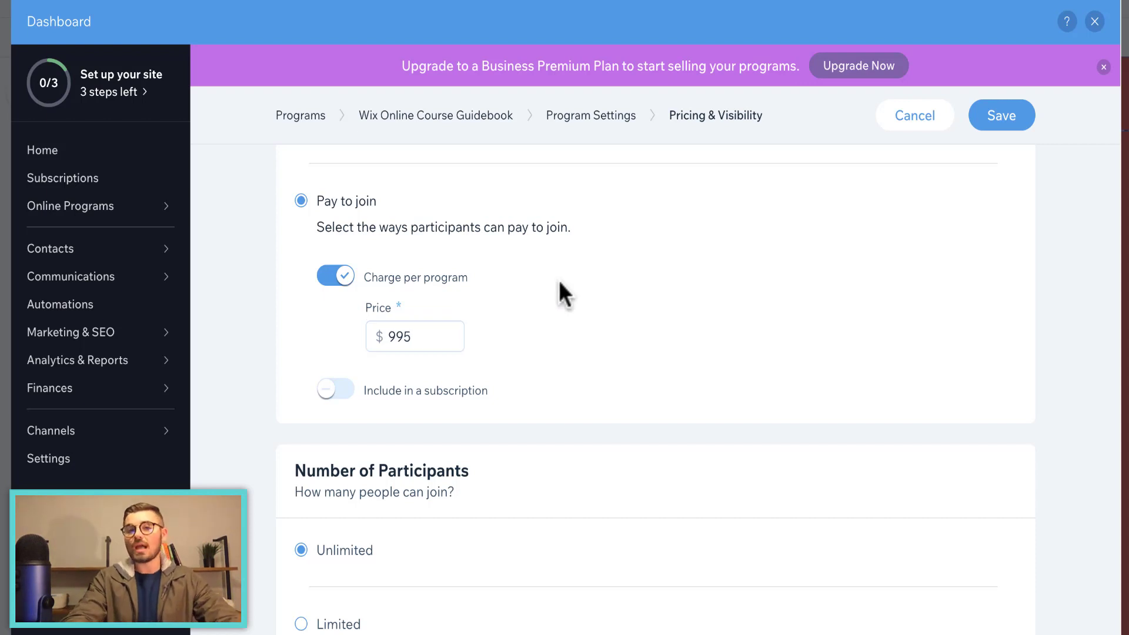
click(332, 389)
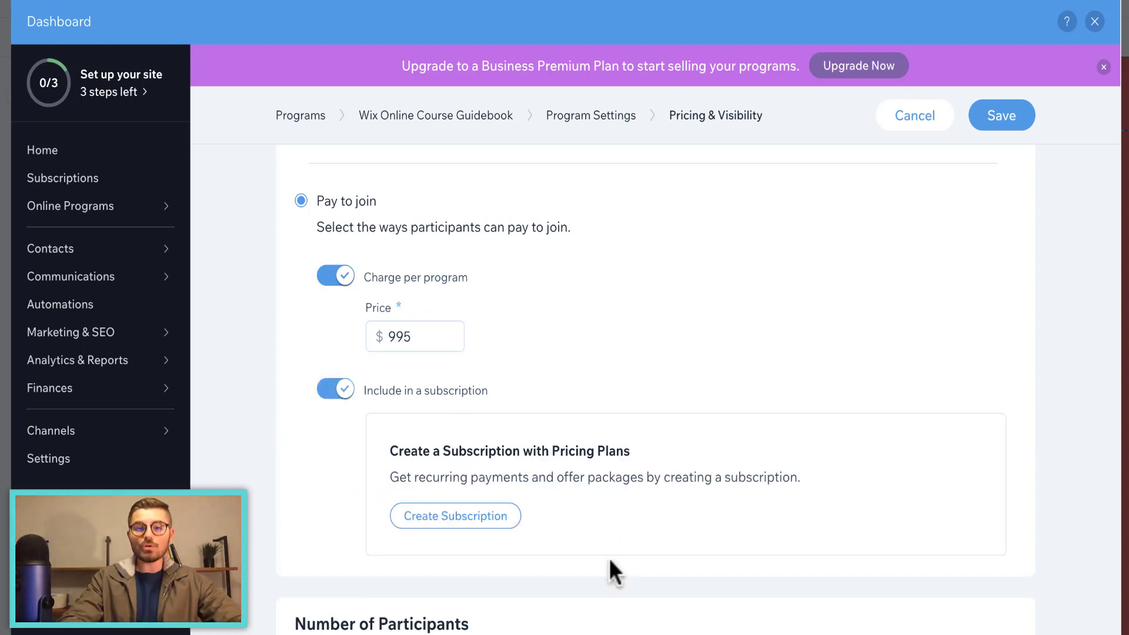
Start a new subscription pricing plan and examine its plan info fields and connected program benefits
click(473, 524)
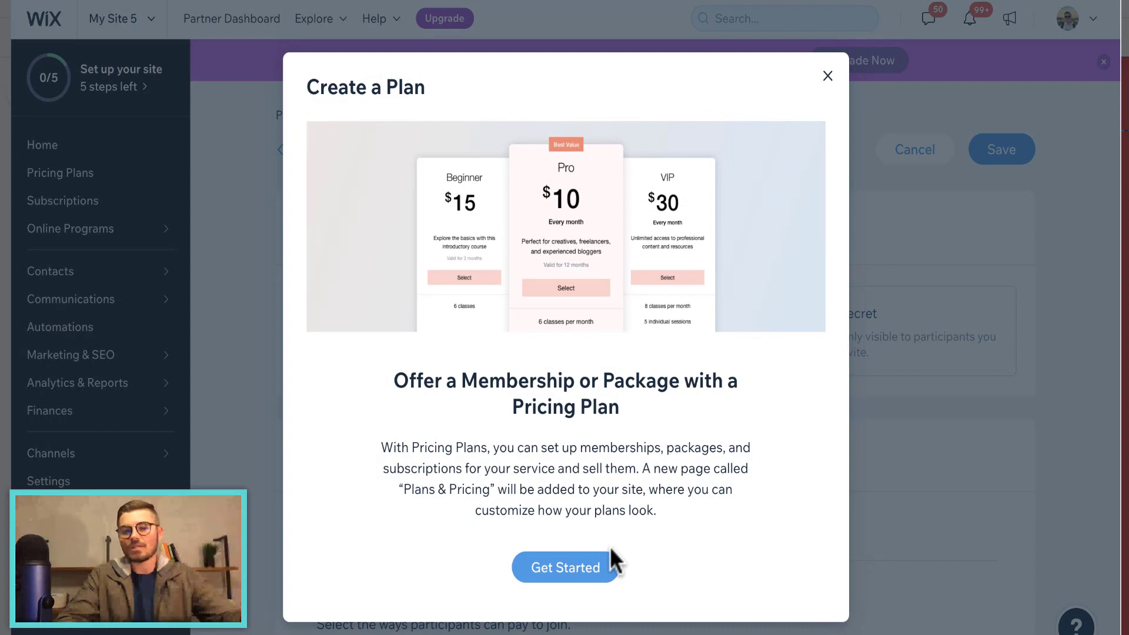
click(588, 567)
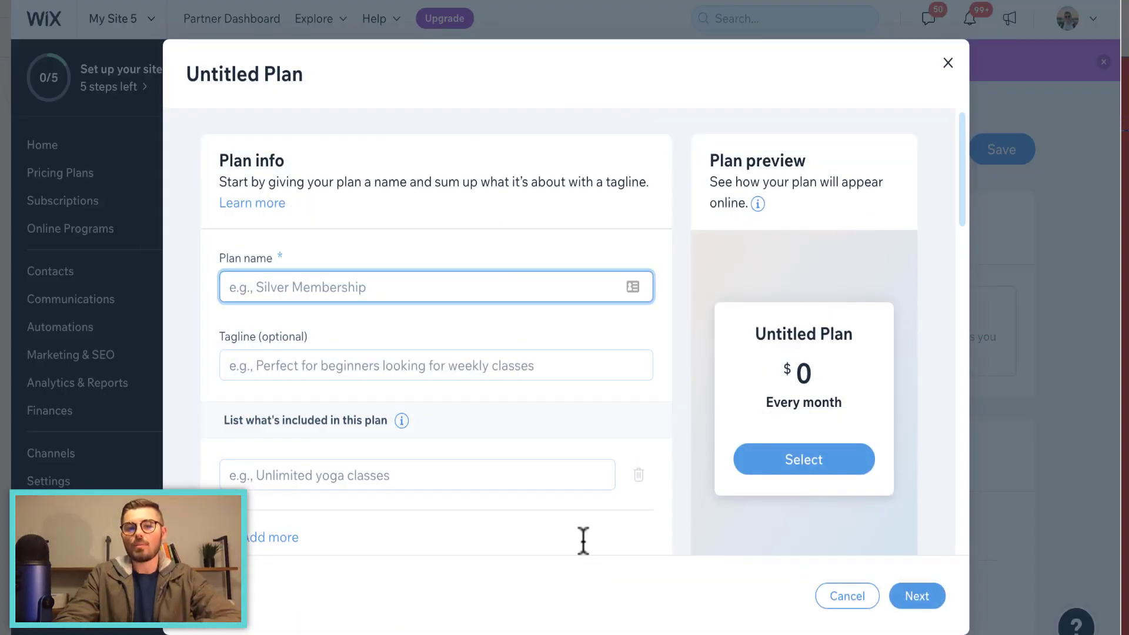
scroll(443, 277, down, 1)
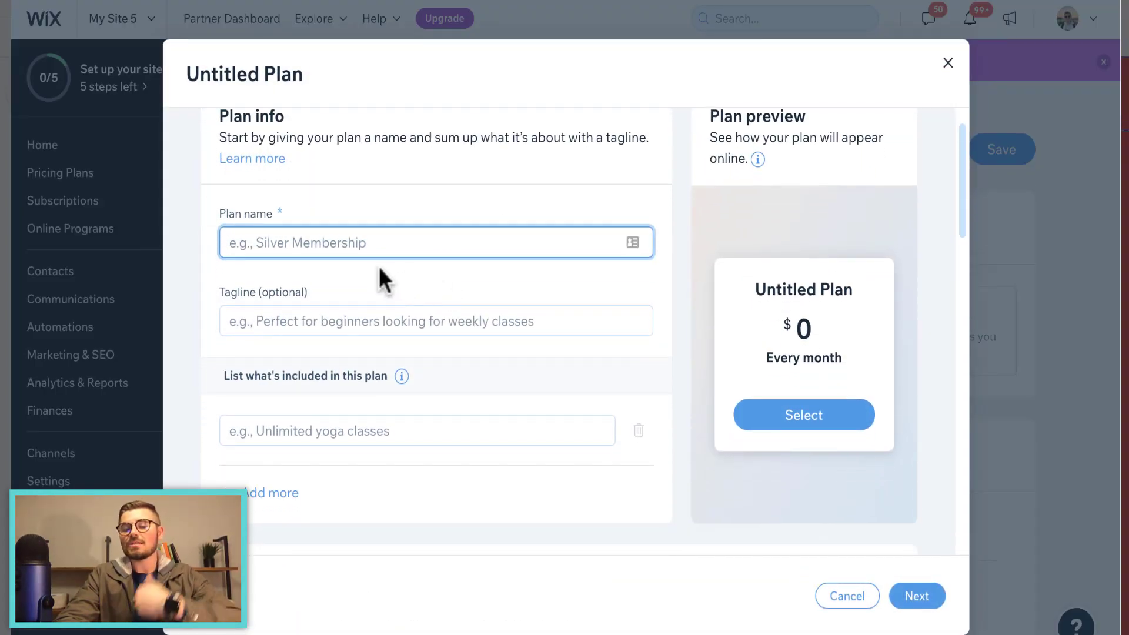
click(338, 317)
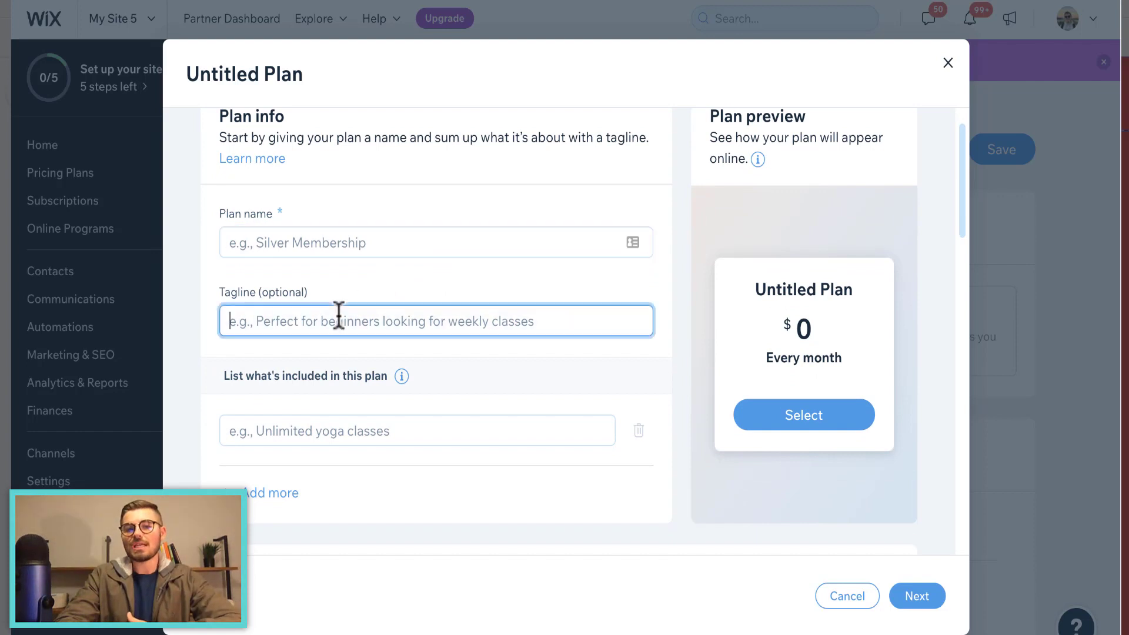
scroll(336, 412, down, 2)
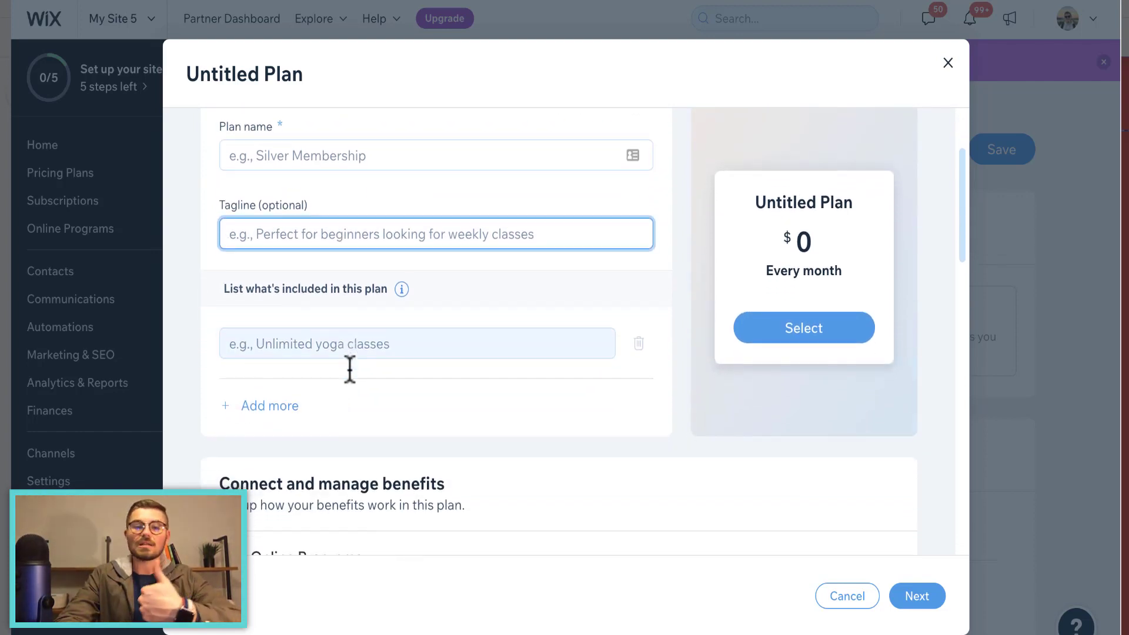
scroll(349, 370, down, 3)
scroll(370, 335, down, 4)
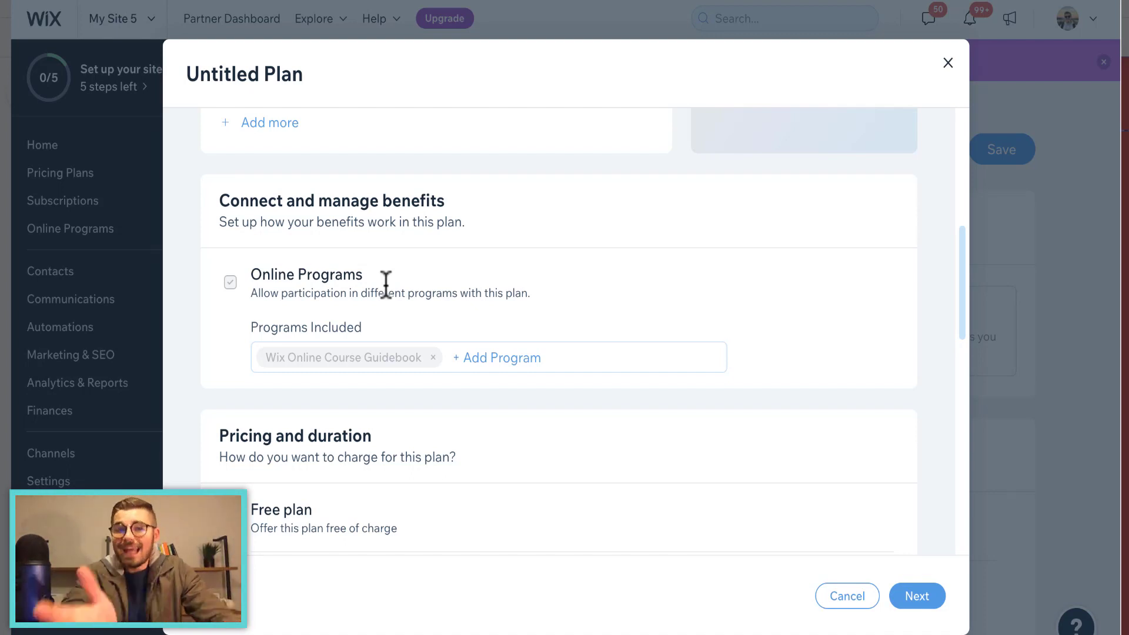
Examine the plan's pricing, duration and advanced options, then close the plan unsaved and return to the Program Settings
scroll(393, 424, down, 4)
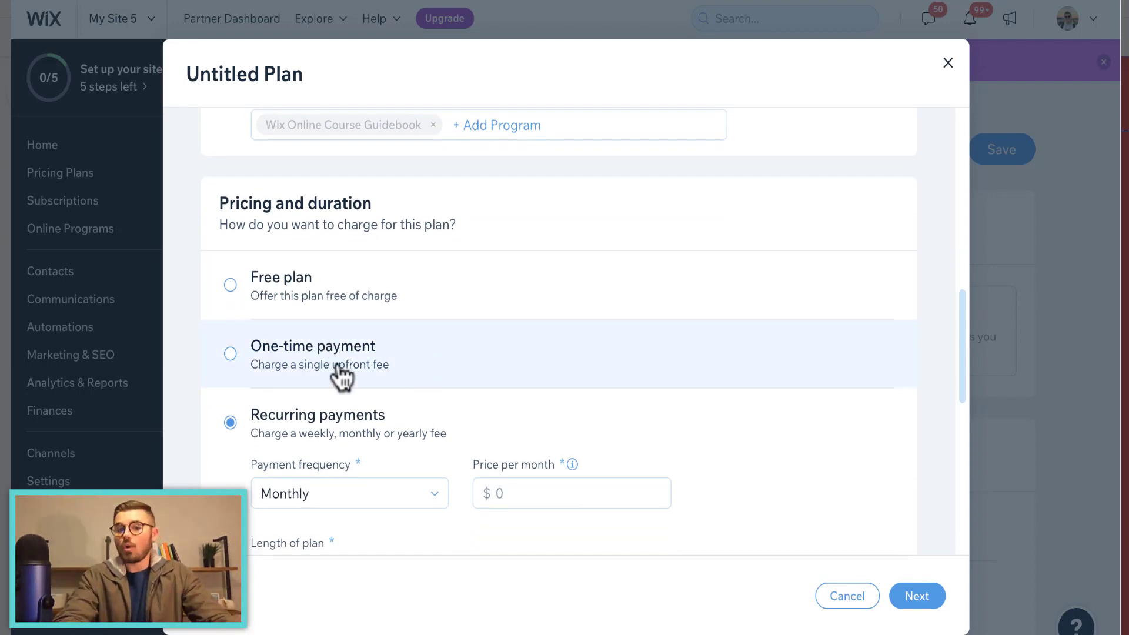
scroll(343, 378, down, 2)
scroll(410, 376, down, 4)
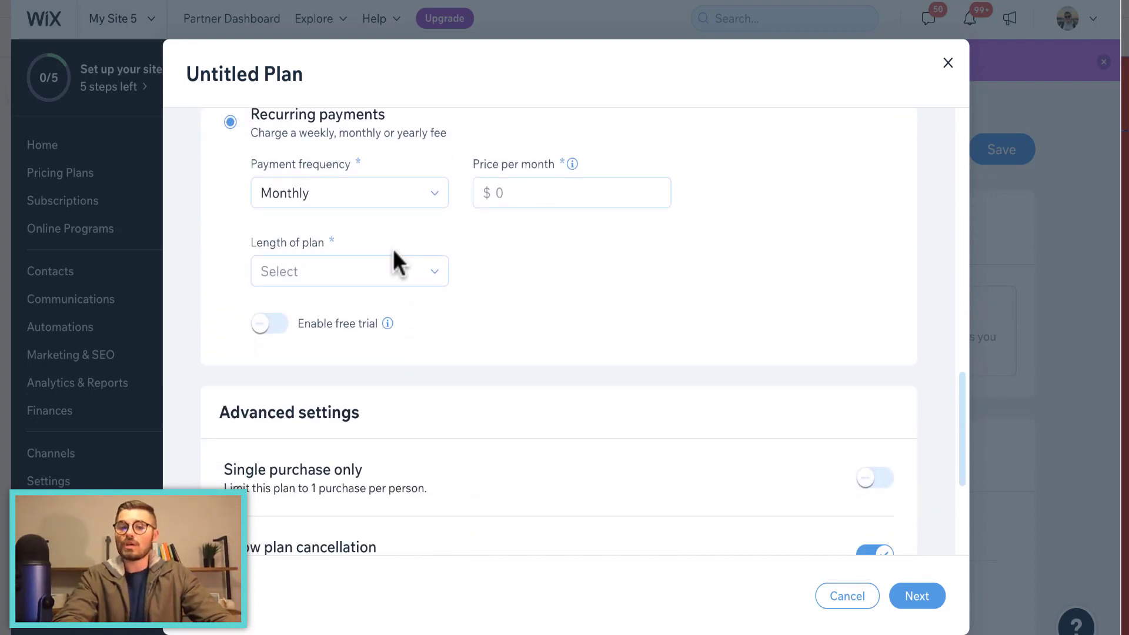
click(391, 202)
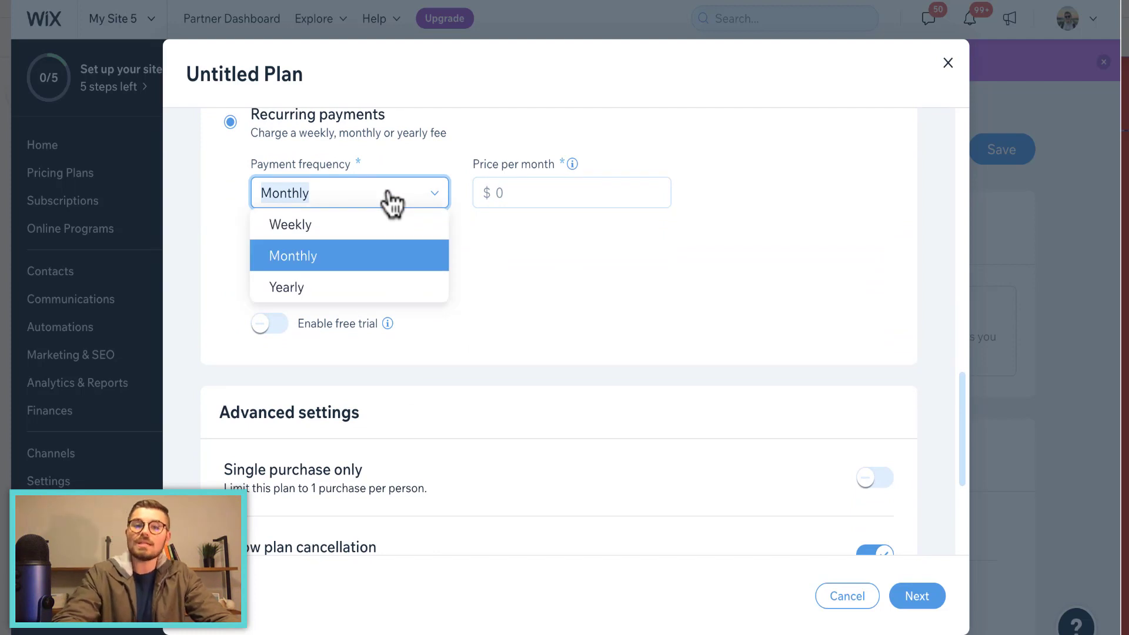
click(390, 202)
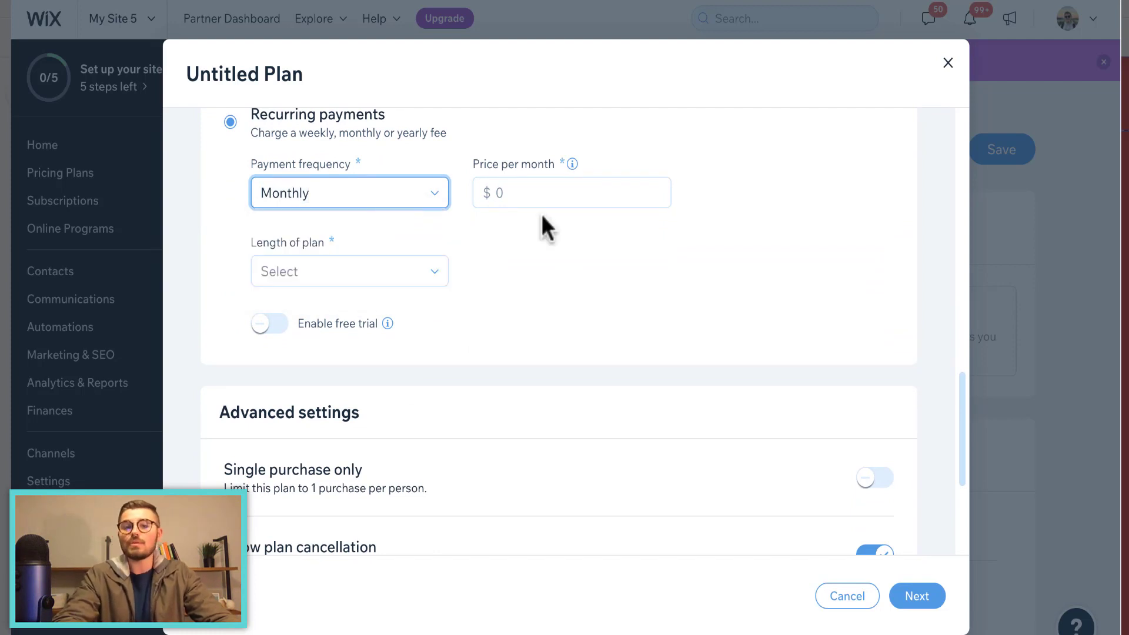
click(385, 272)
click(438, 272)
scroll(552, 354, down, 3)
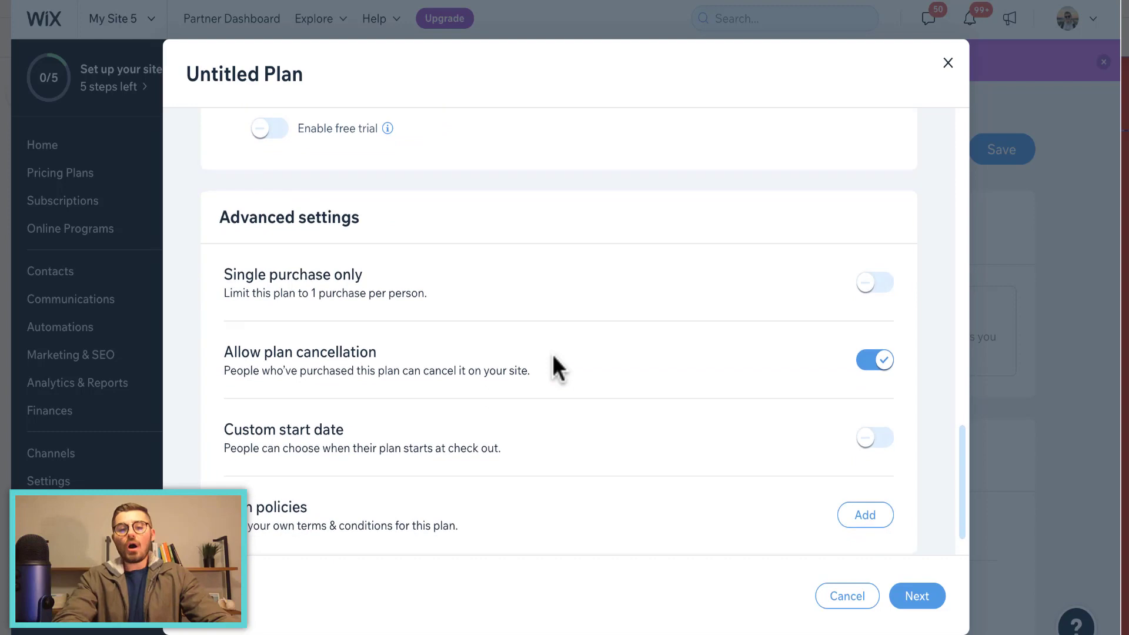
scroll(552, 354, down, 1)
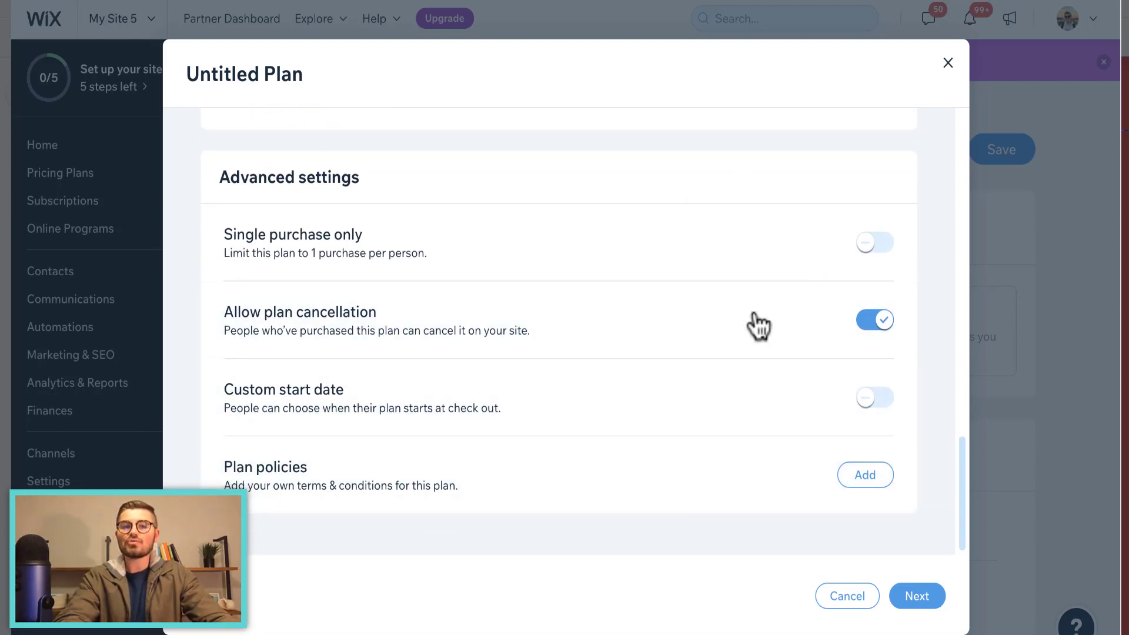
click(948, 62)
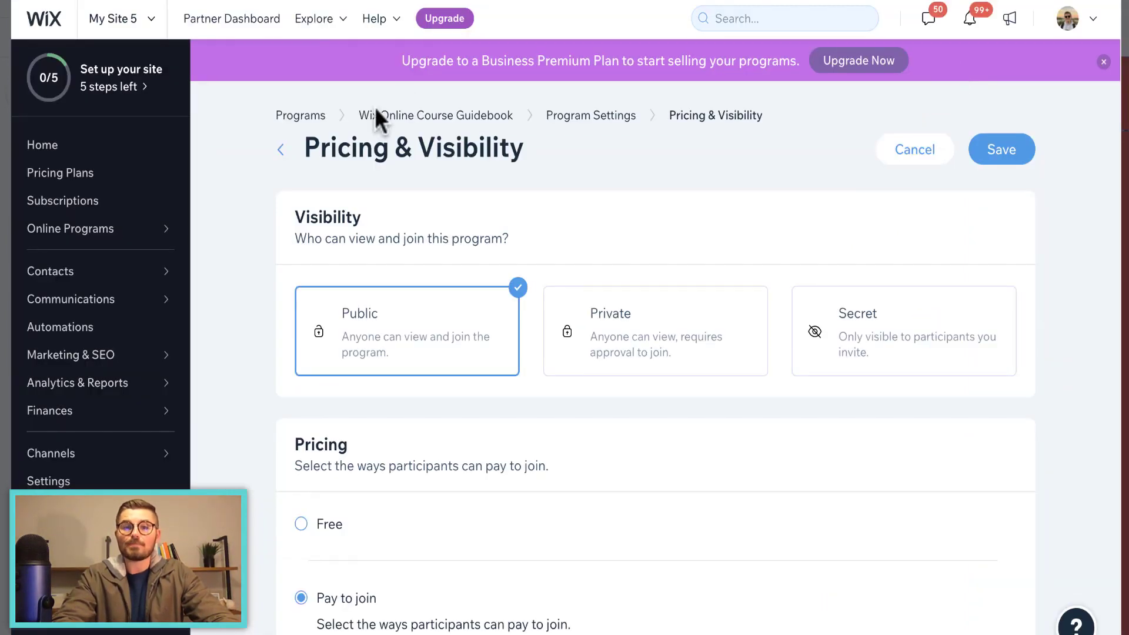
click(271, 150)
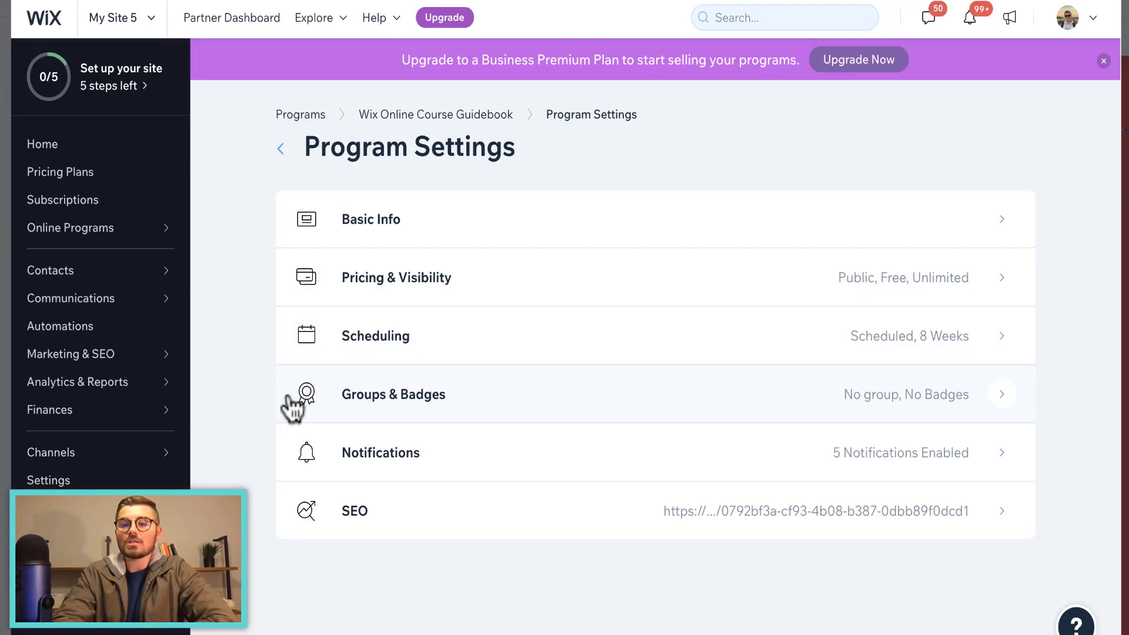
Review the program's Scheduling options, turn on Hide future steps under Step Visibility, and return to the Program Settings
click(534, 335)
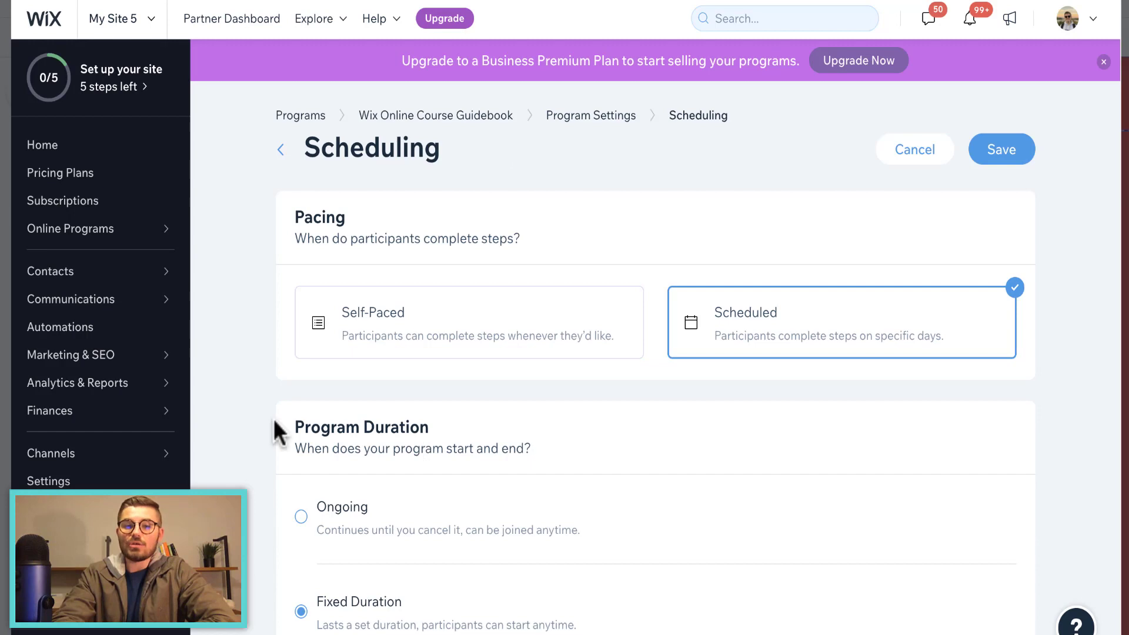
scroll(274, 419, down, 4)
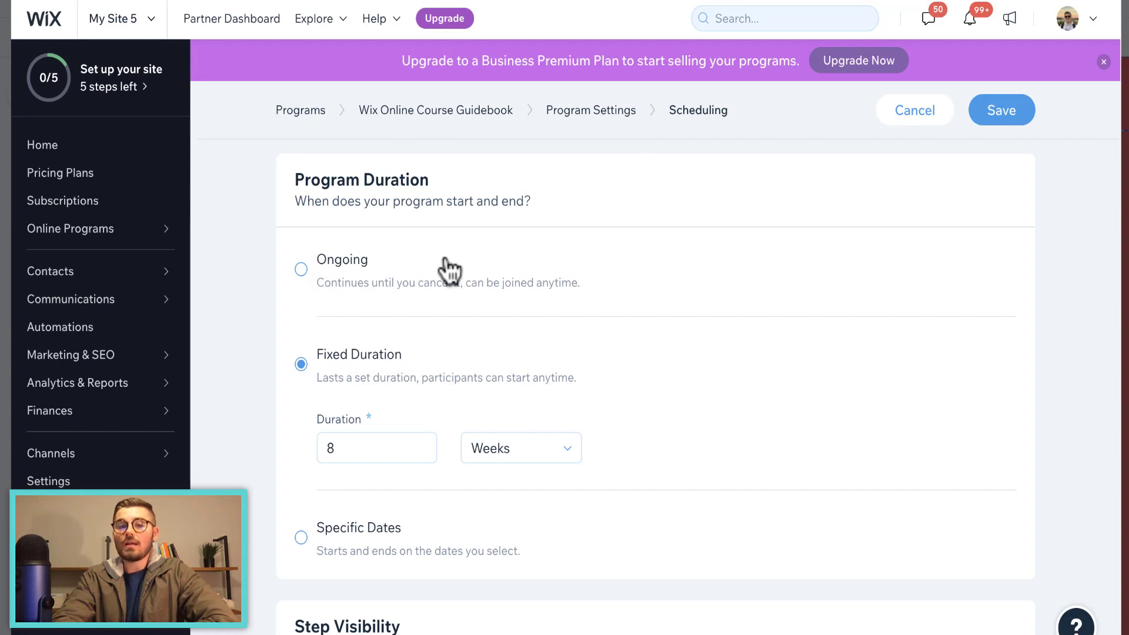
scroll(679, 213, down, 2)
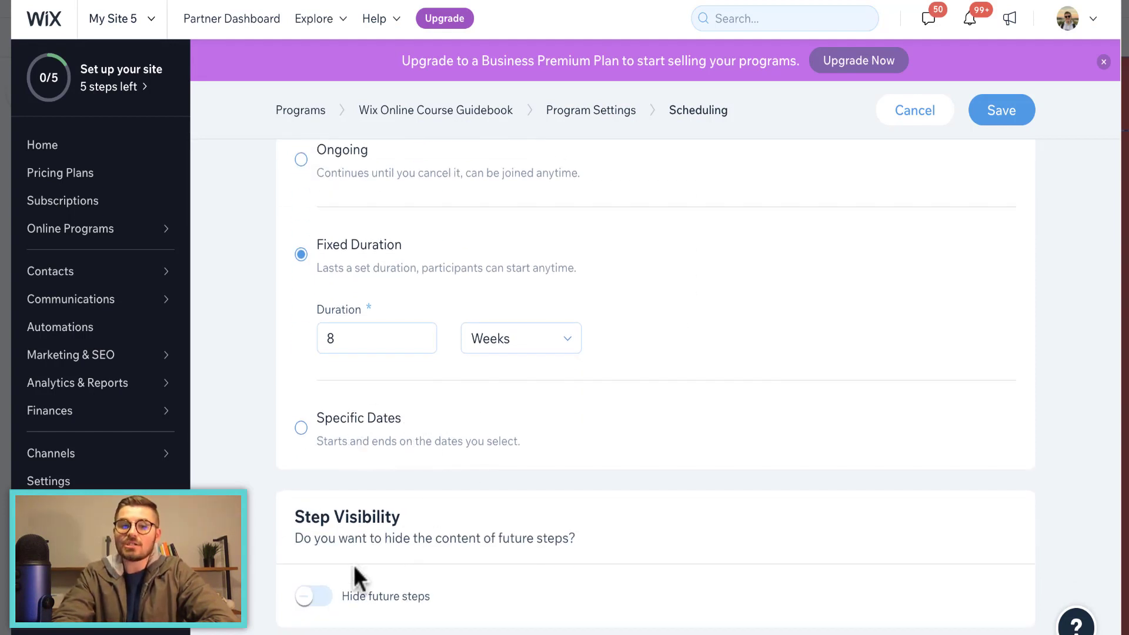
click(313, 597)
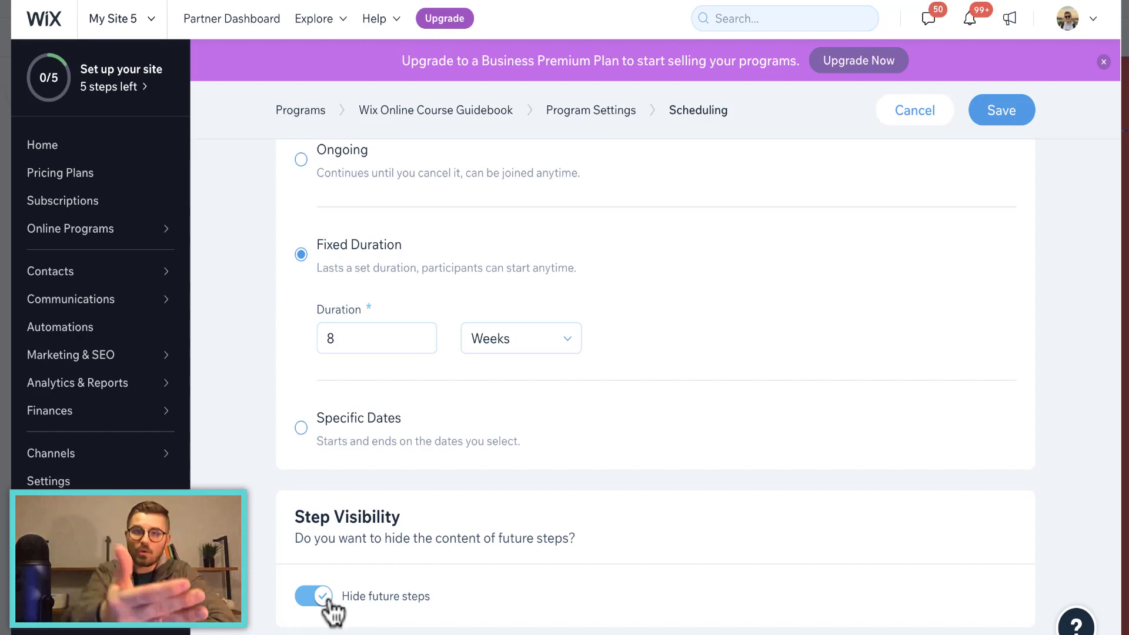
scroll(440, 362, up, 6)
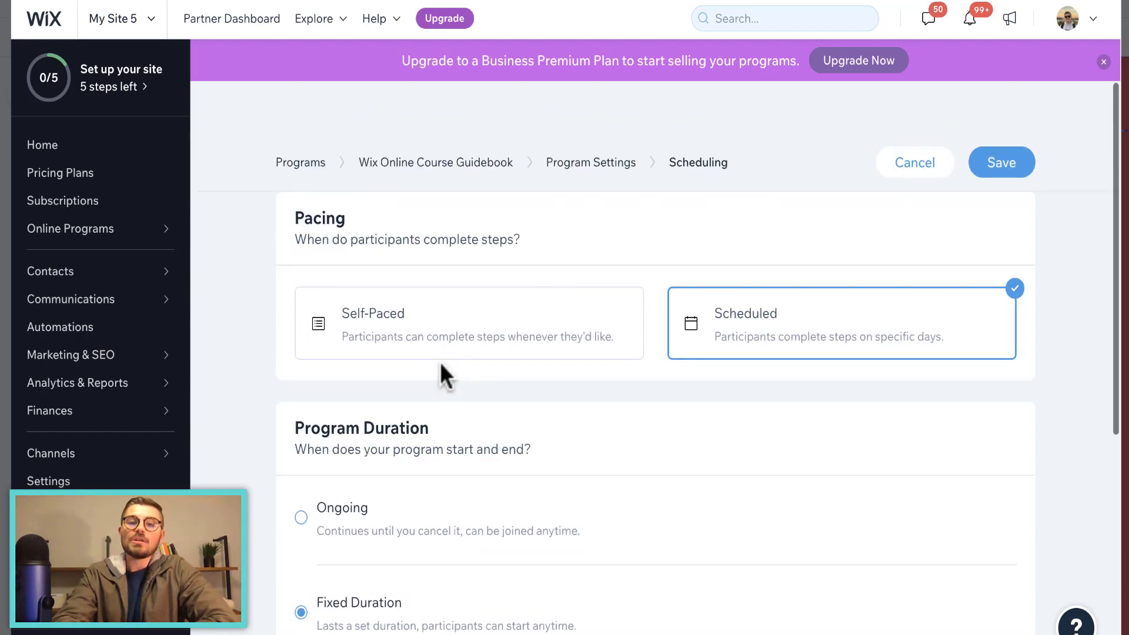
click(280, 150)
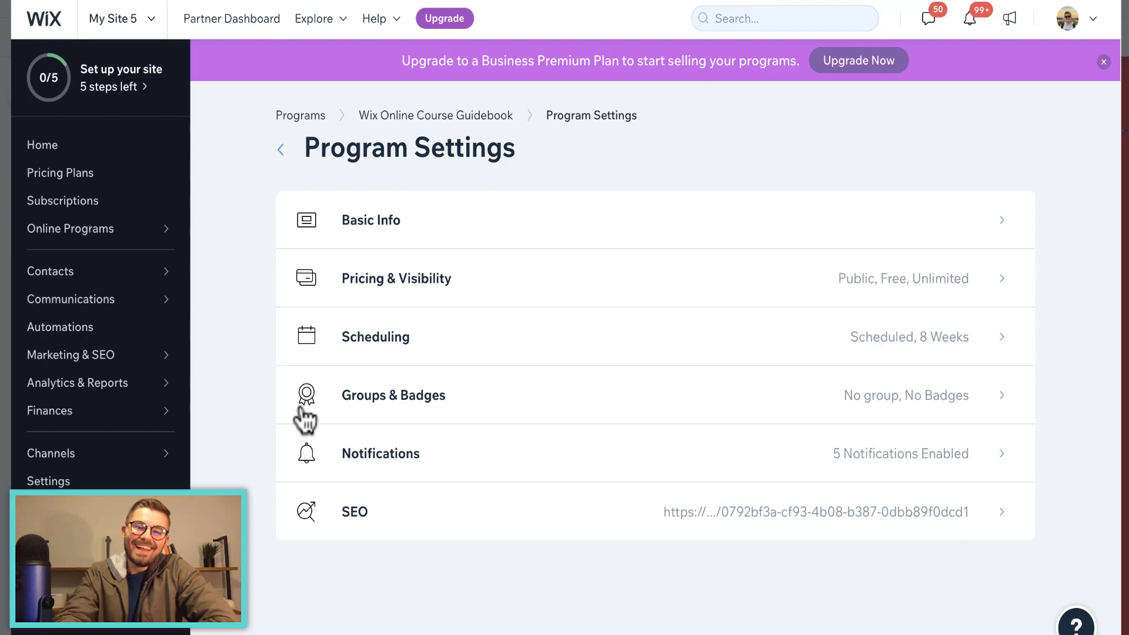
Turn on Reward and Group in Groups & Badges, examine the badge options and group preview, and leave with the changes discarded
click(395, 425)
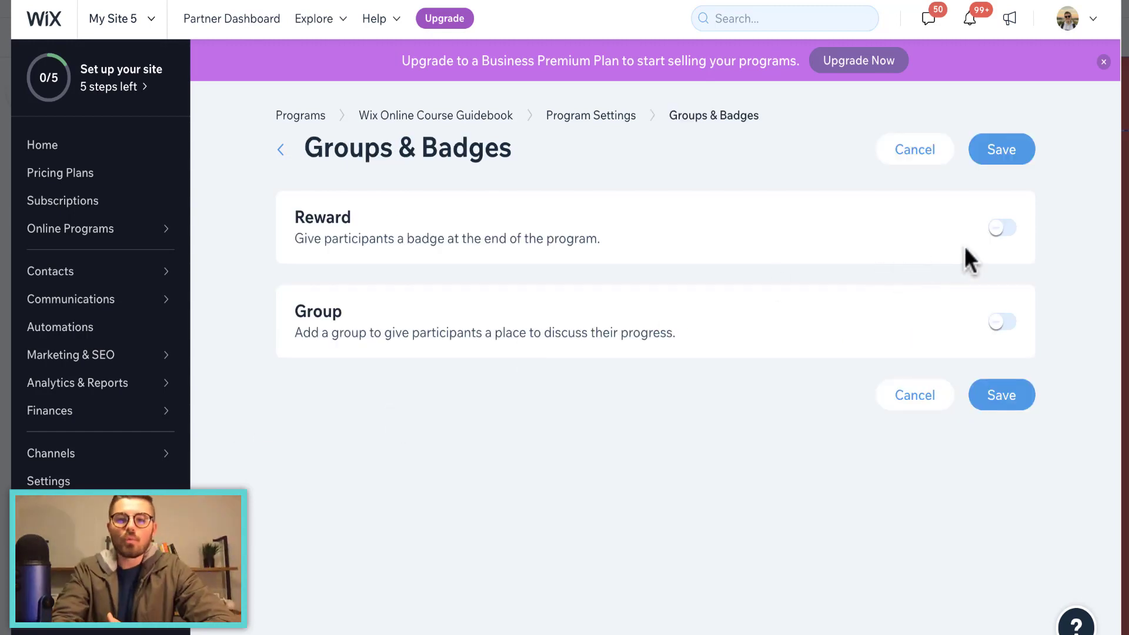
click(1003, 228)
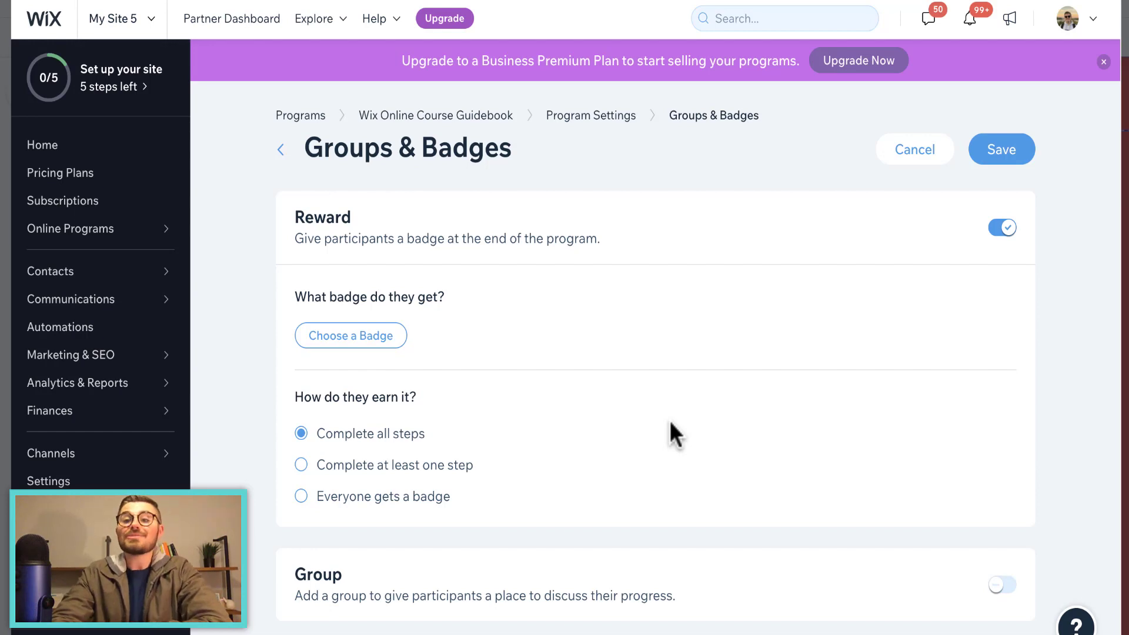
scroll(599, 476, down, 1)
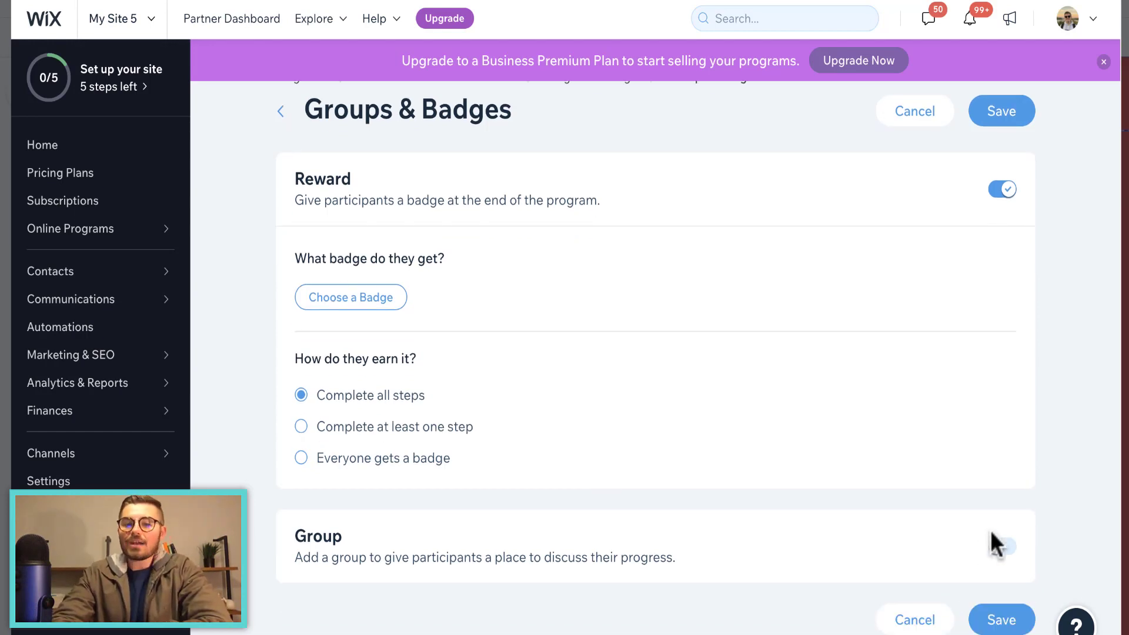
click(1003, 546)
scroll(547, 568, down, 4)
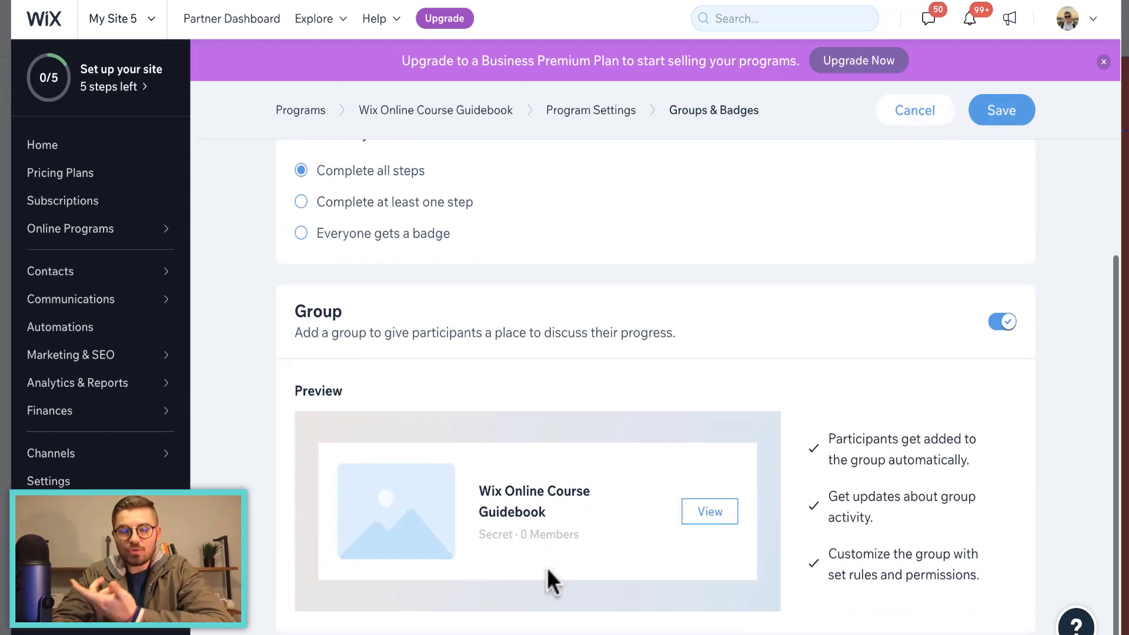
scroll(547, 567, down, 1)
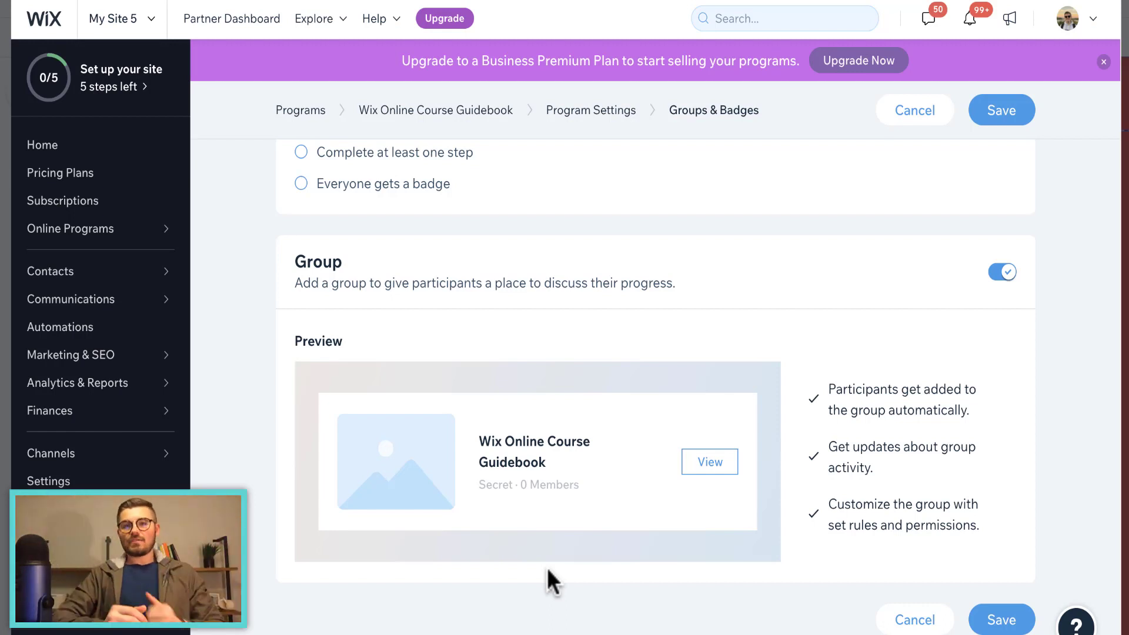
scroll(469, 435, up, 5)
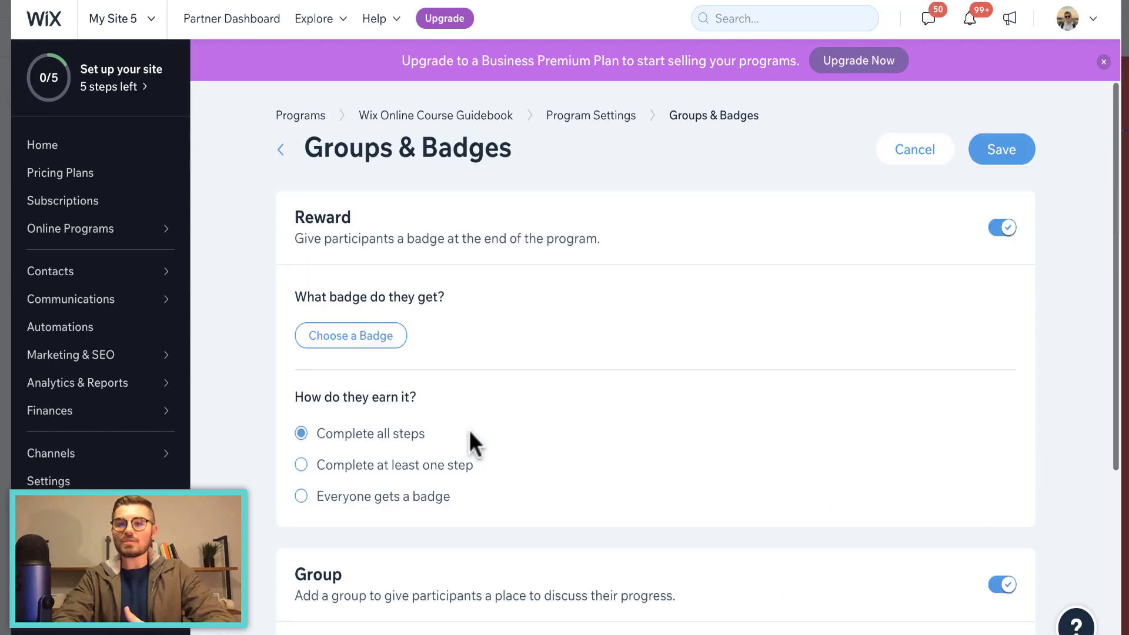
click(281, 150)
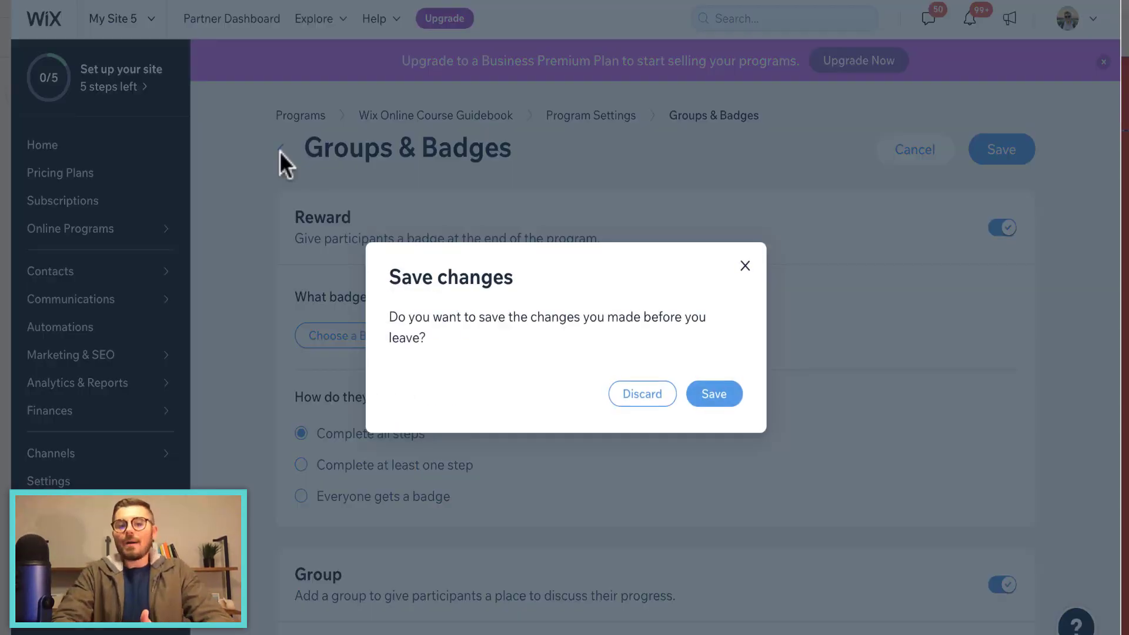
click(646, 396)
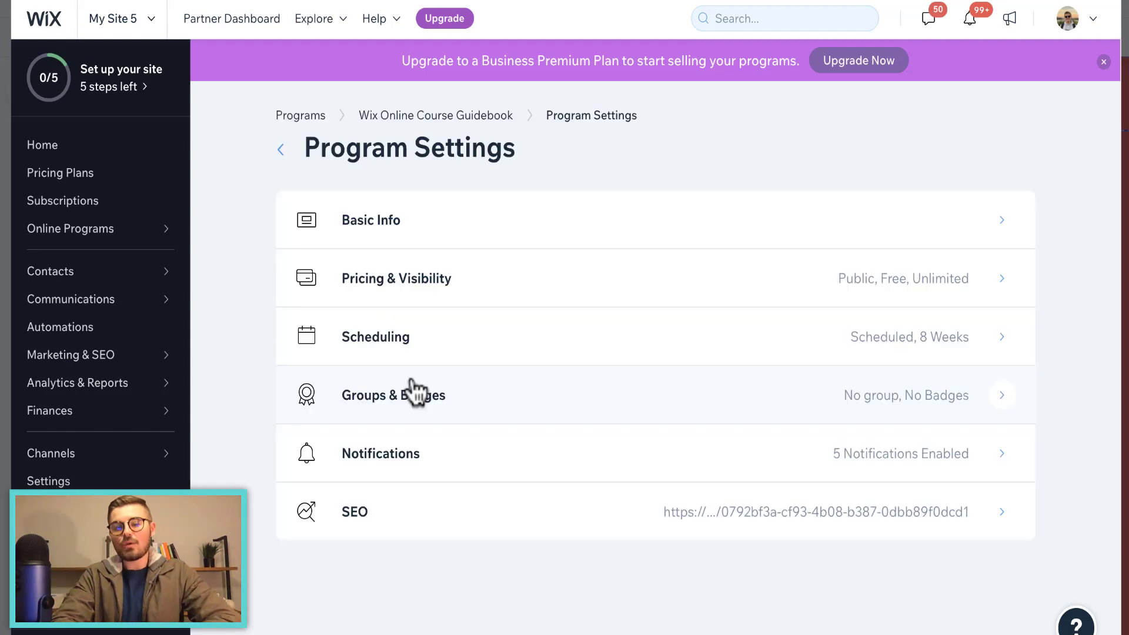
Review the program's Participant Notifications and the custom email automation option, then return to the Program Settings
click(402, 453)
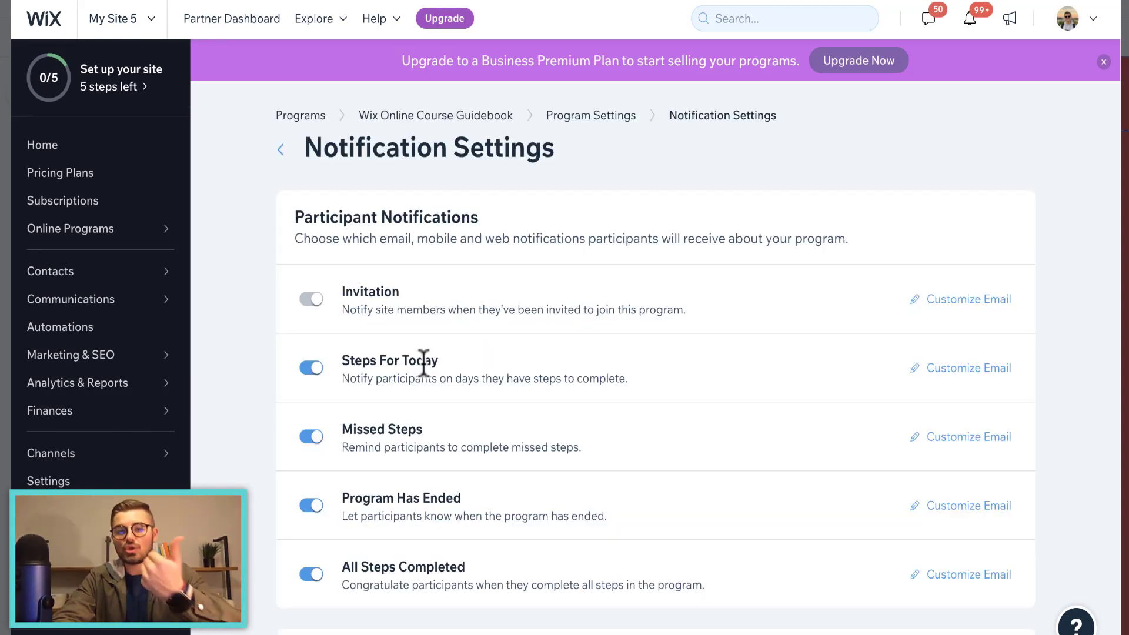
scroll(238, 376, down, 2)
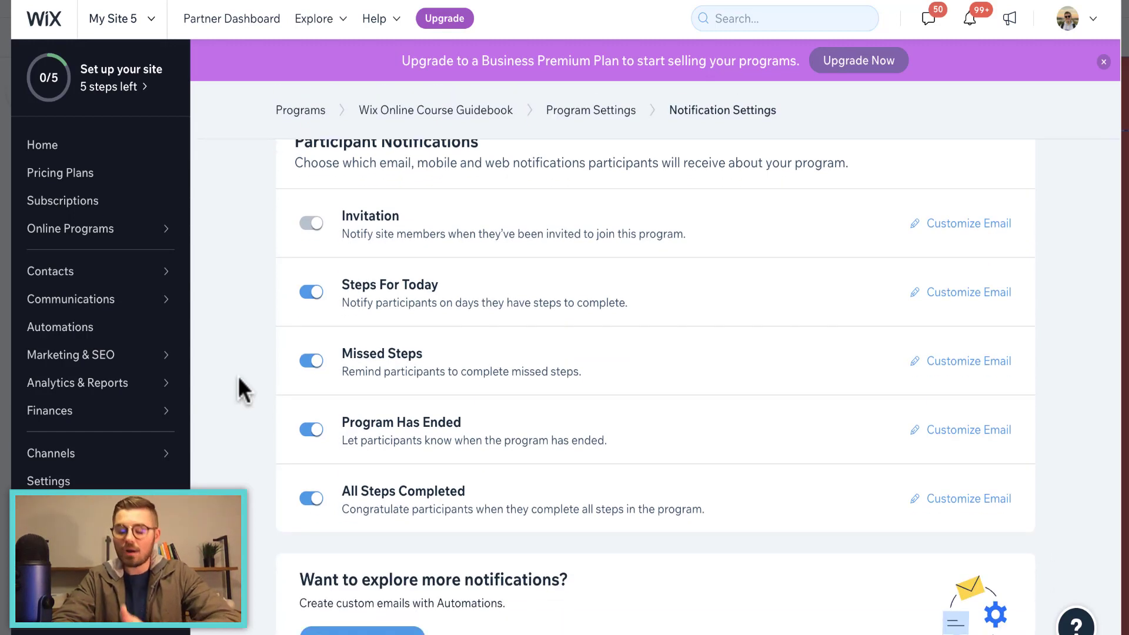
scroll(237, 376, up, 2)
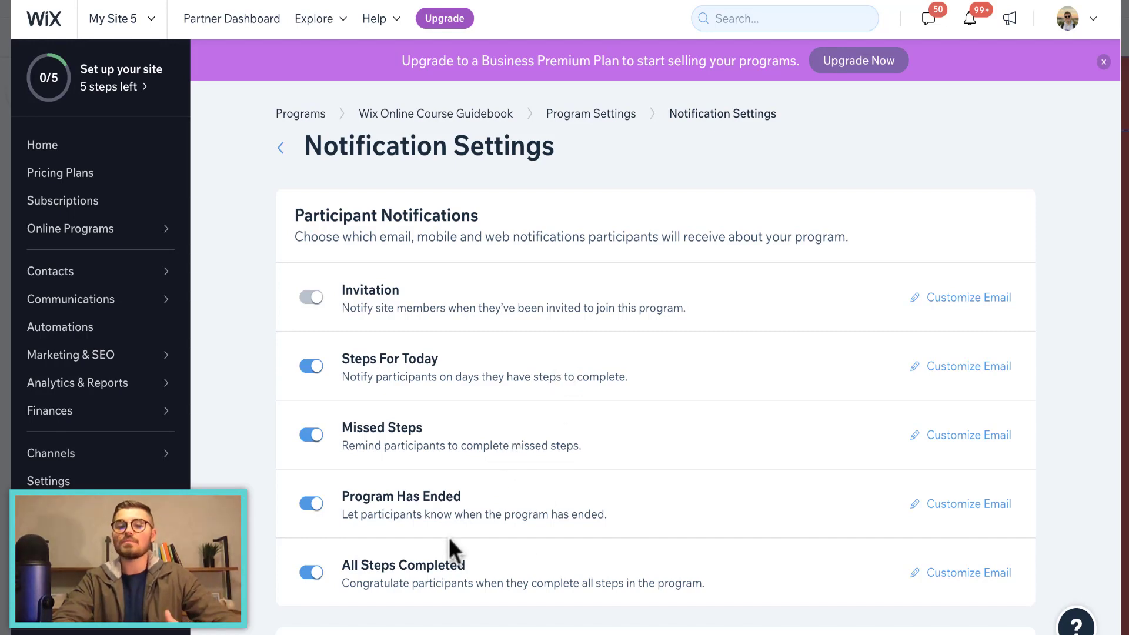
scroll(433, 561, down, 2)
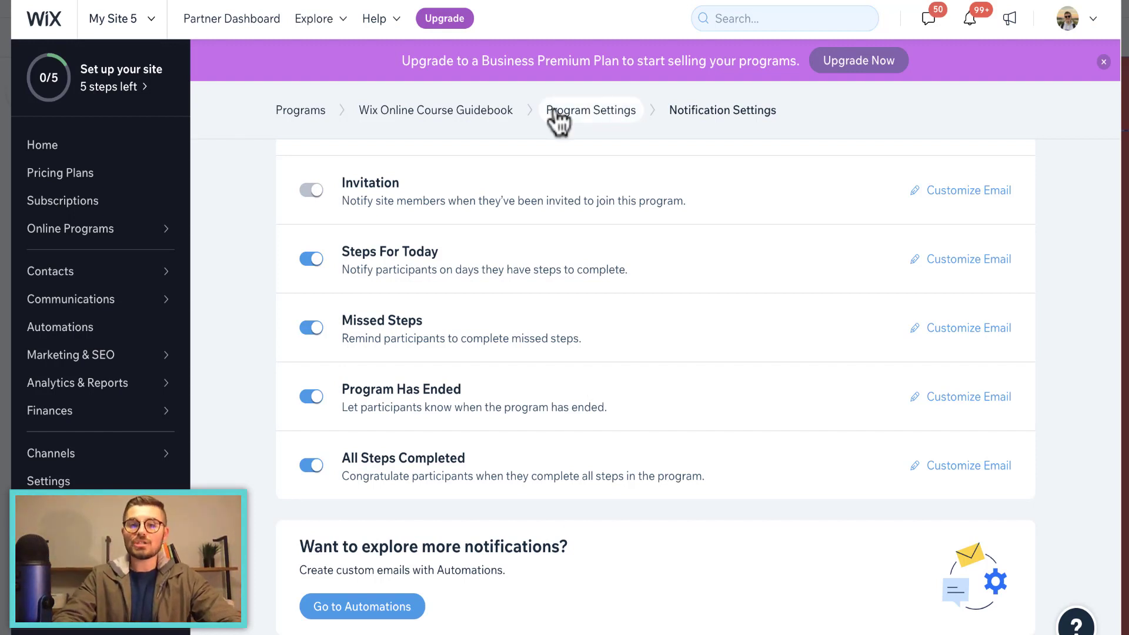
scroll(284, 147, up, 2)
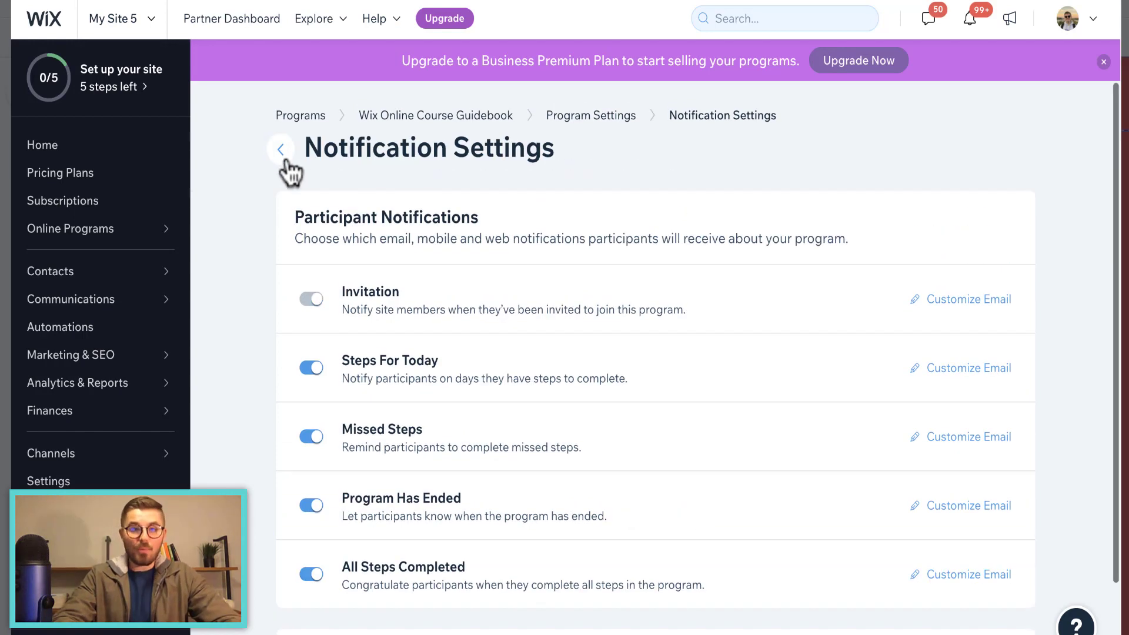
click(279, 149)
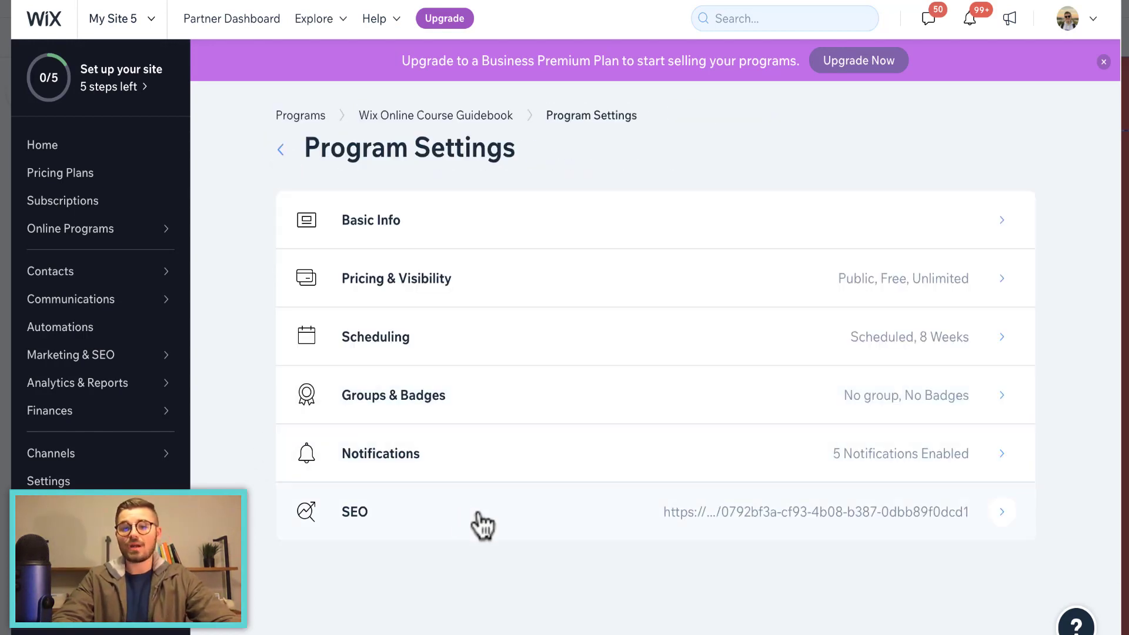
Return to the course page, start a new step on Day 2 of Week 1 and examine the week choices for its date
click(277, 153)
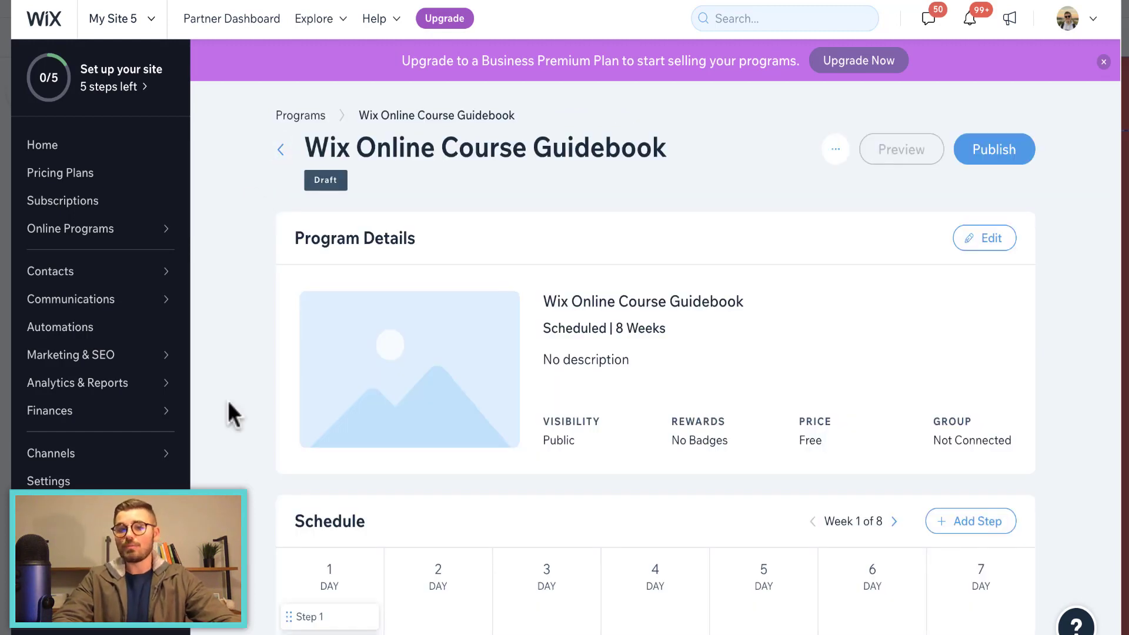
scroll(229, 413, down, 3)
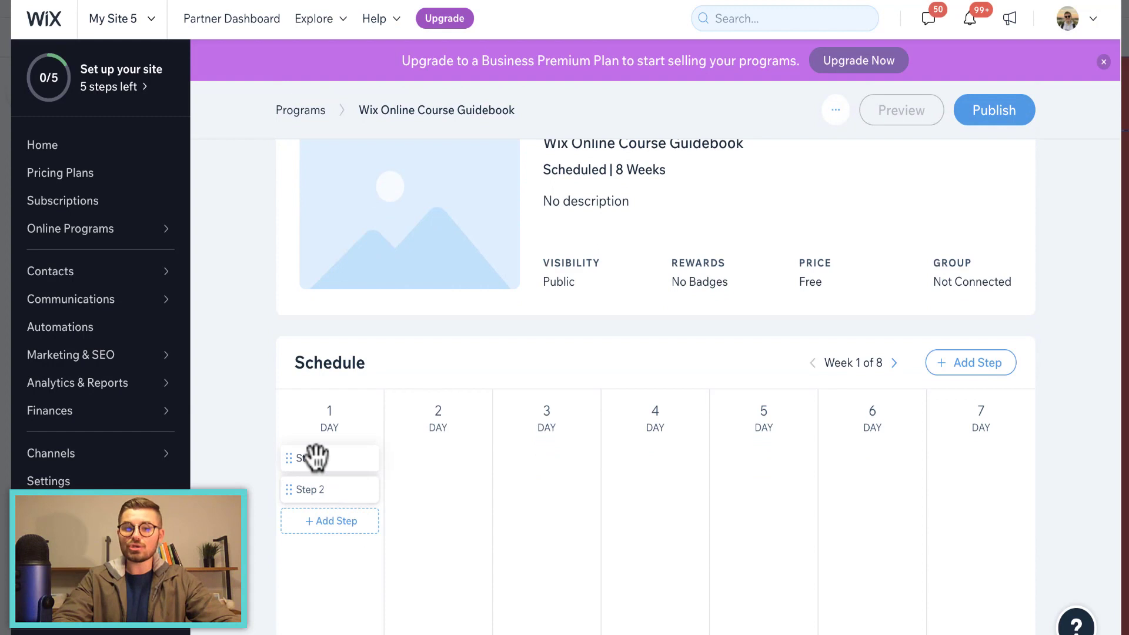
click(441, 462)
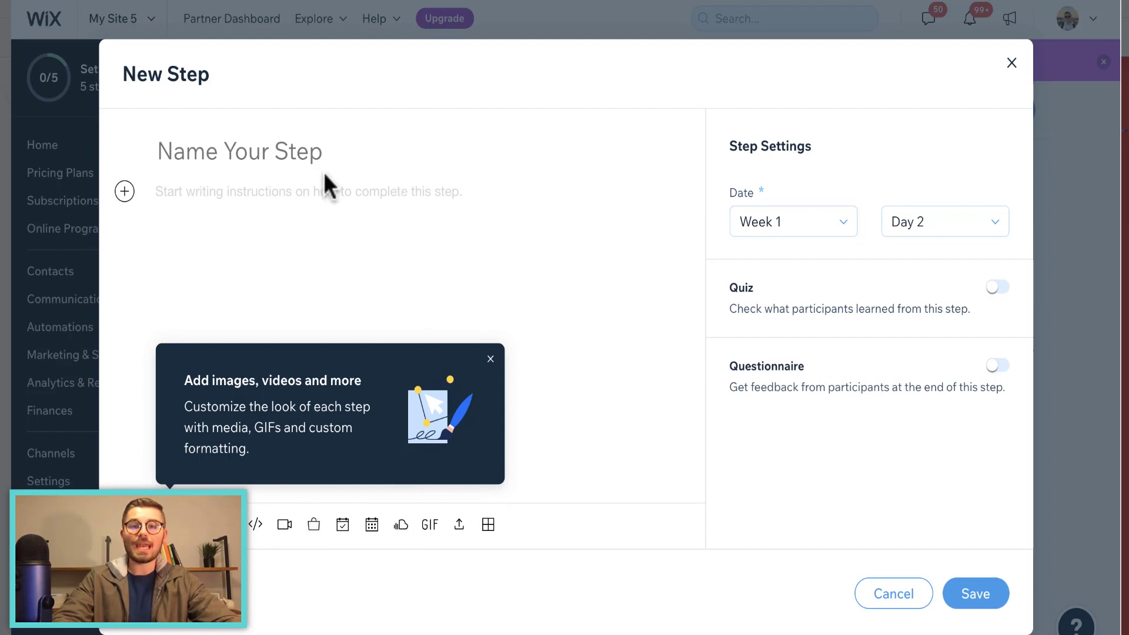
click(819, 230)
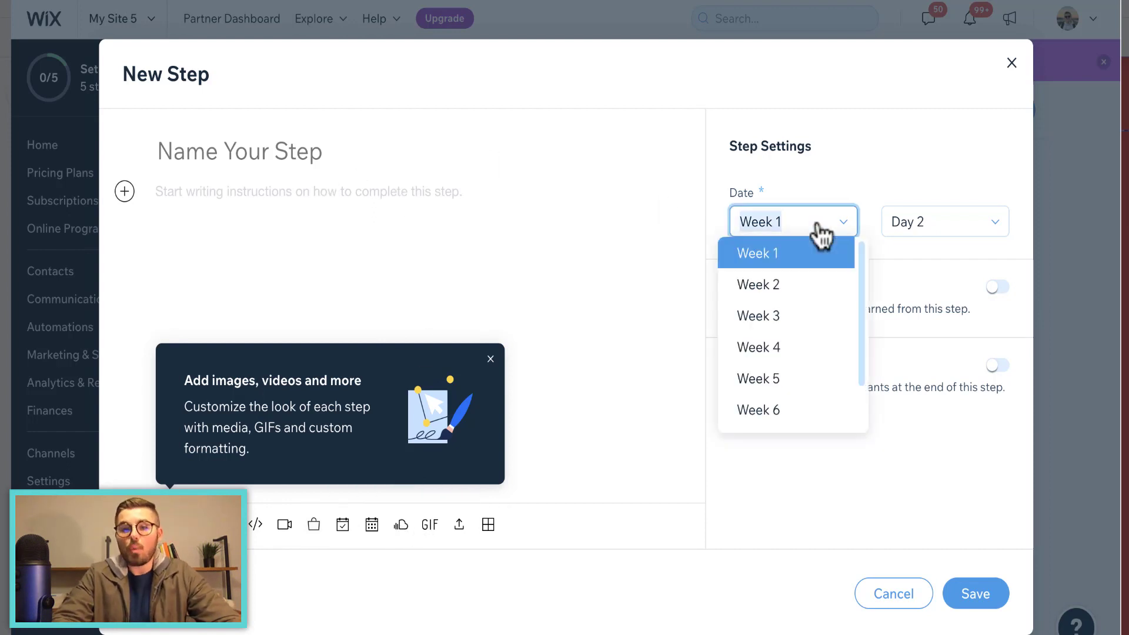
click(819, 229)
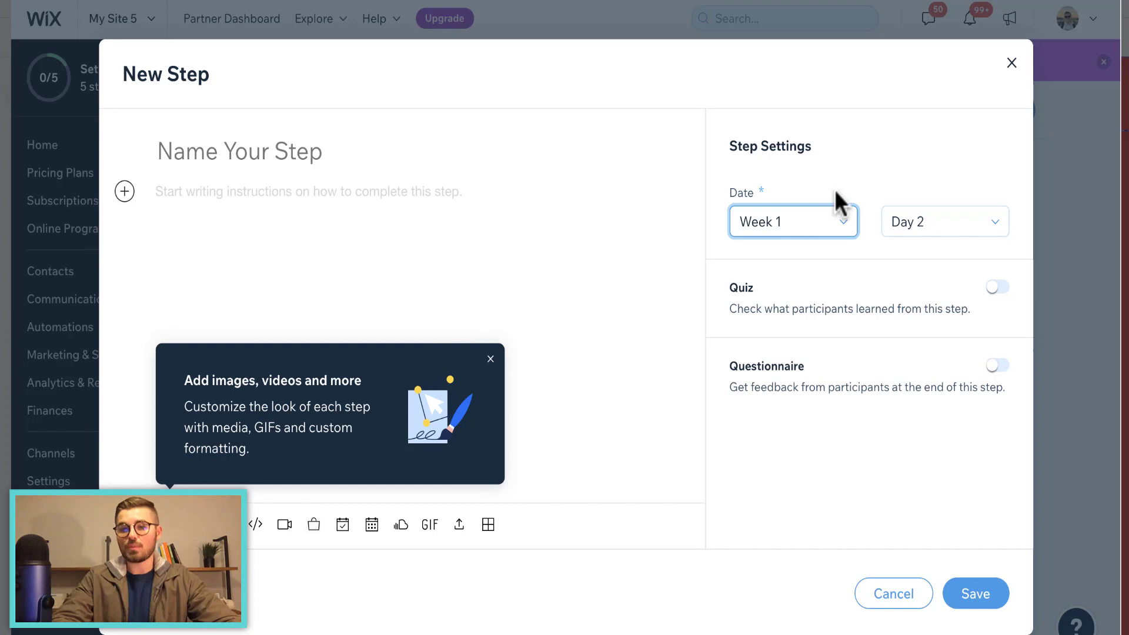
Turn the new step's Quiz and Questionnaire on to view their question options, turn both off again and close the step unsaved
click(1000, 288)
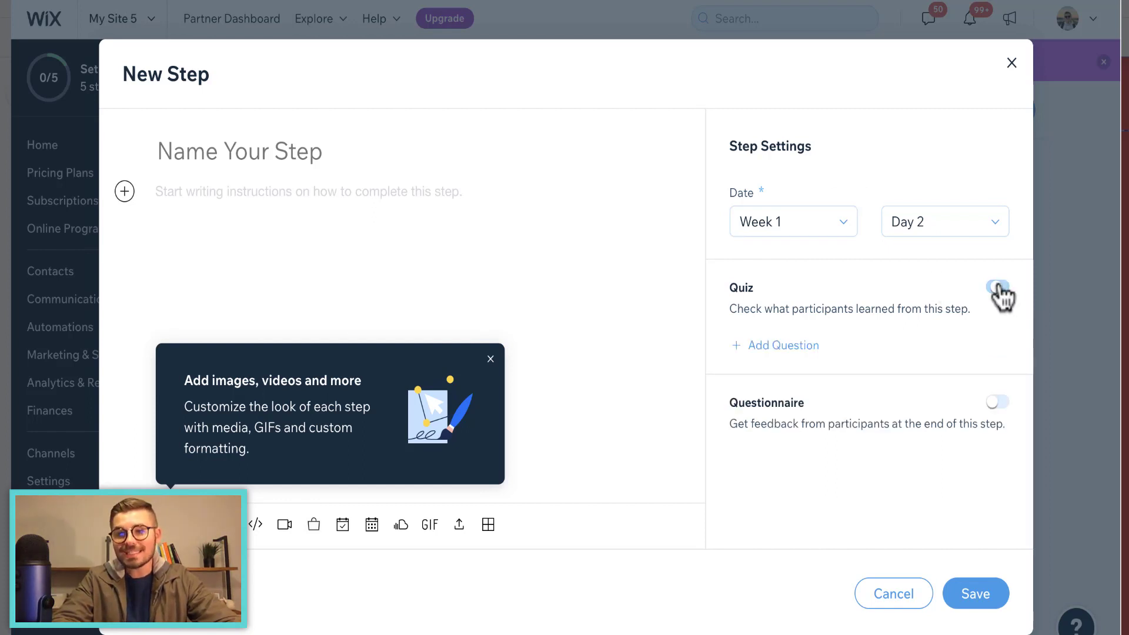
click(998, 406)
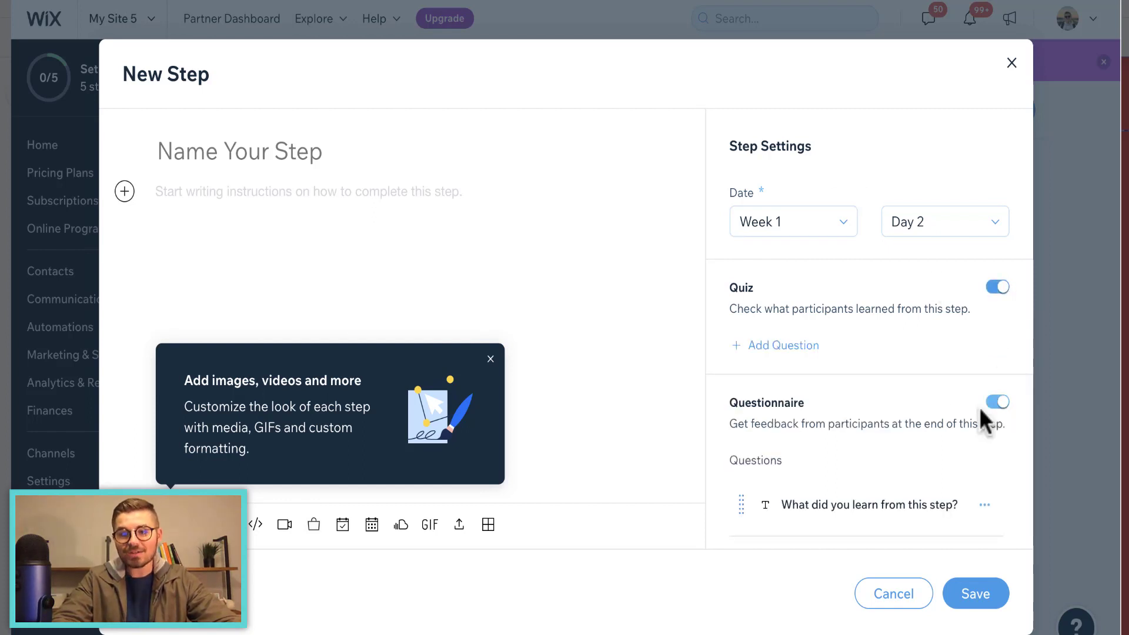
scroll(940, 383, down, 2)
click(997, 271)
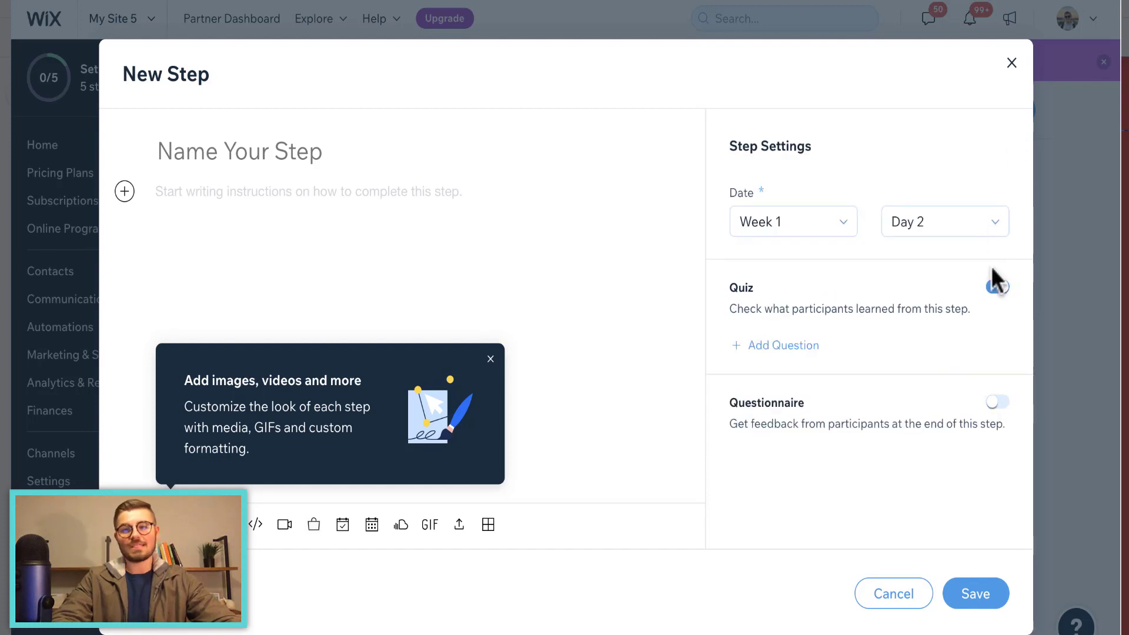
click(997, 288)
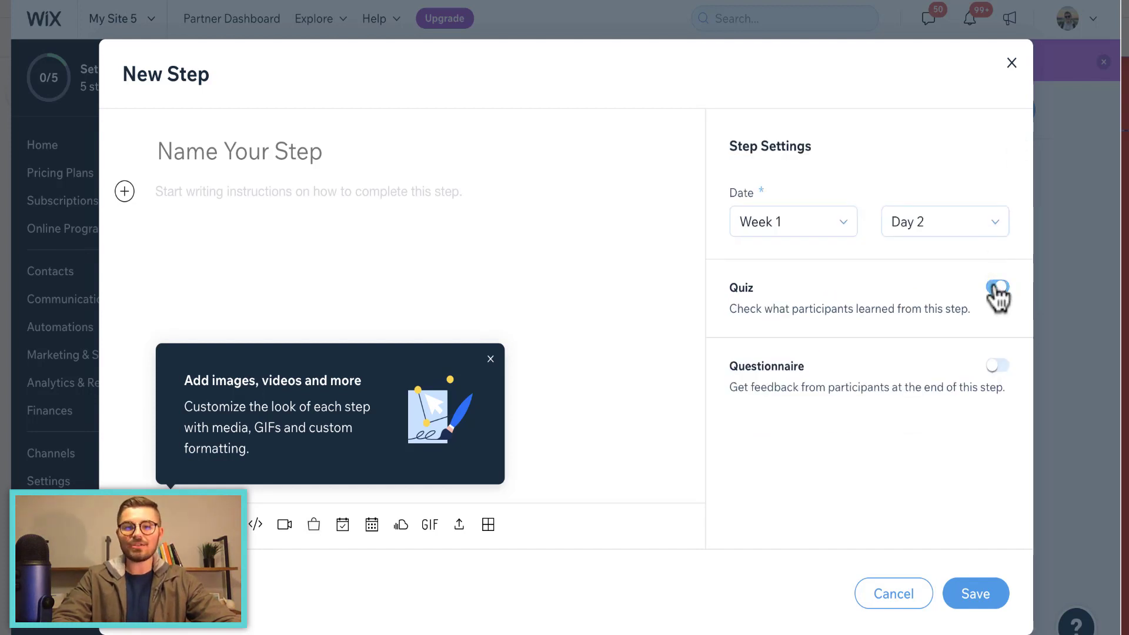
click(1009, 60)
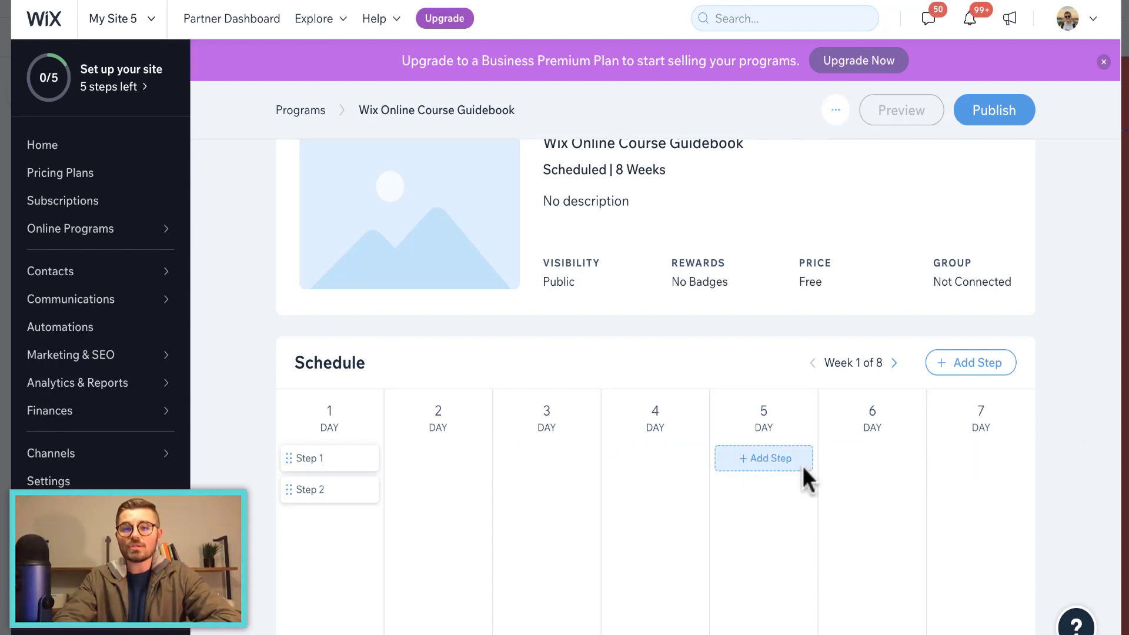
Browse the course schedule forward to Week 6, view a blank new step and close it unsaved
click(893, 363)
click(893, 363)
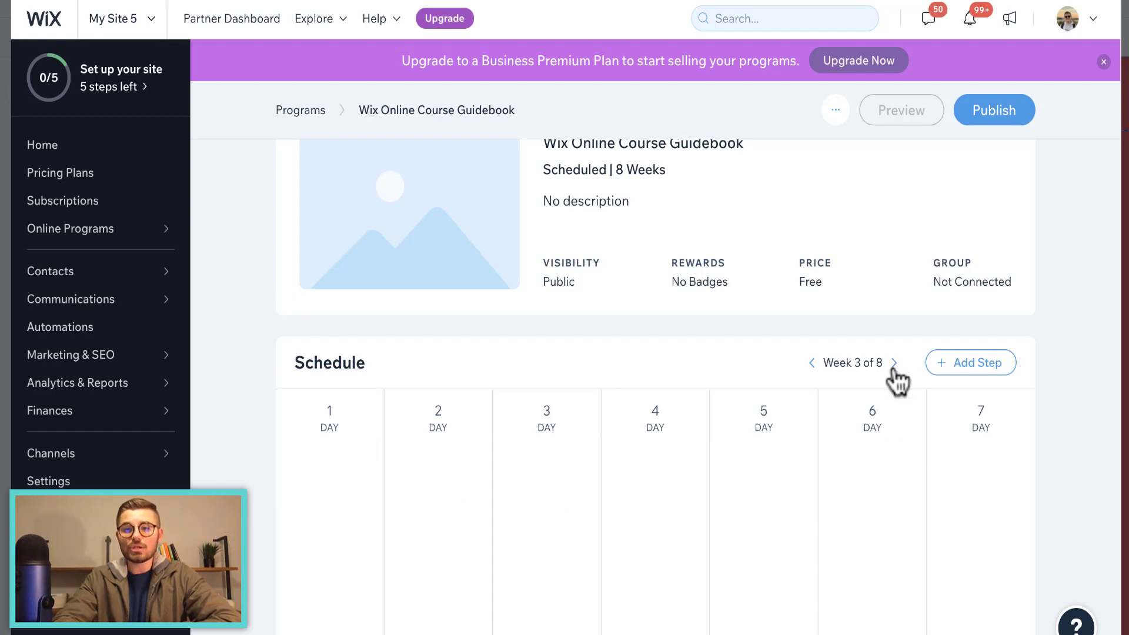
click(895, 363)
click(894, 363)
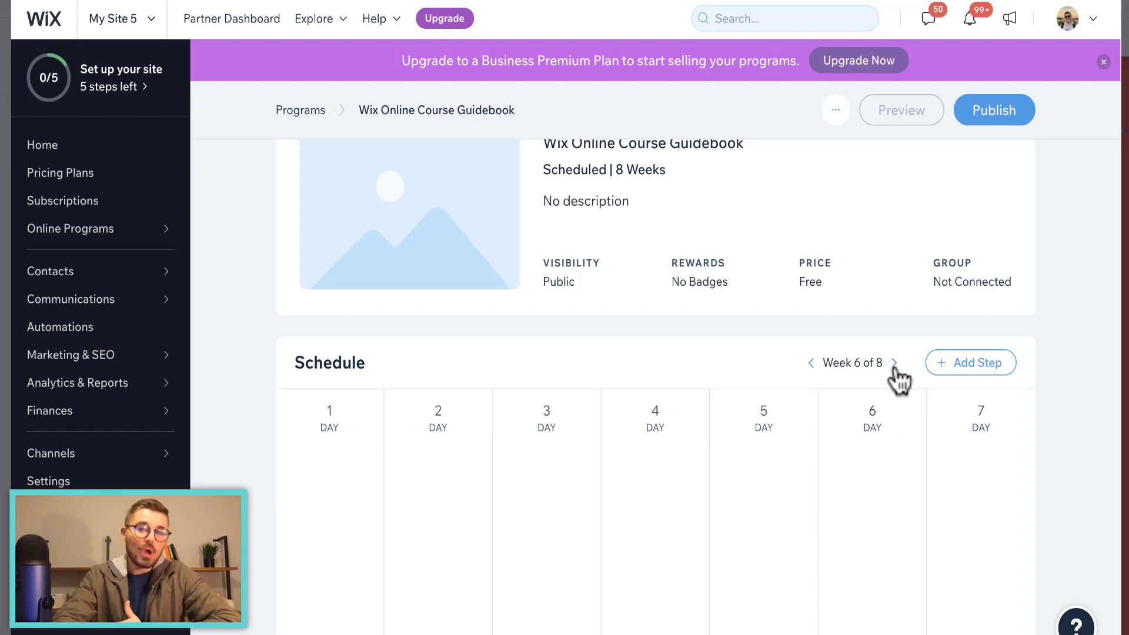
click(971, 368)
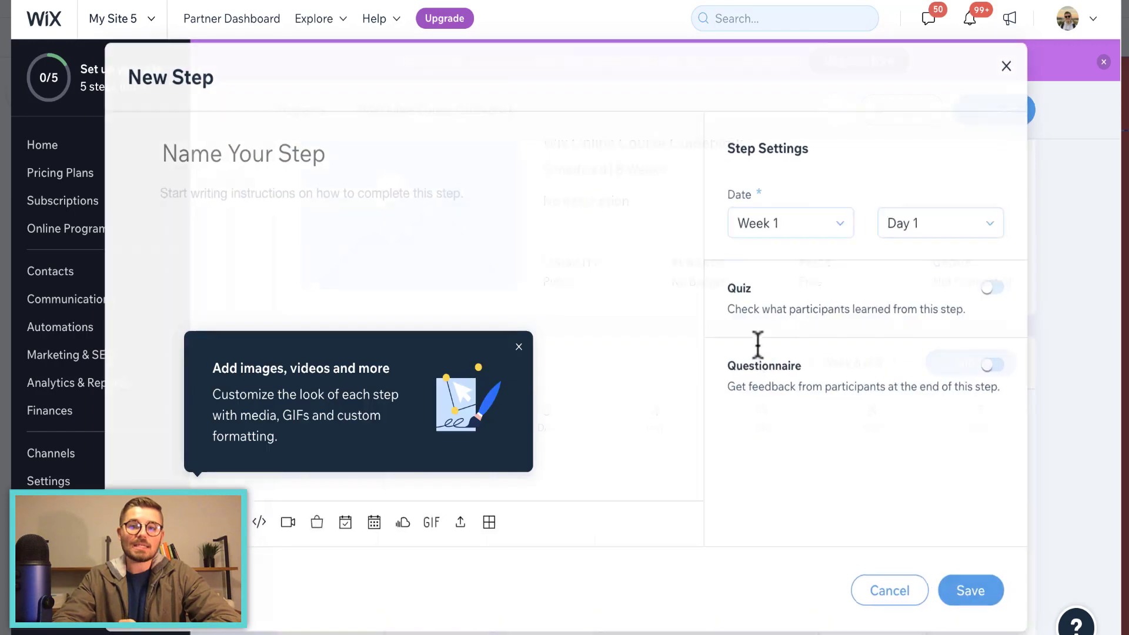
click(1008, 64)
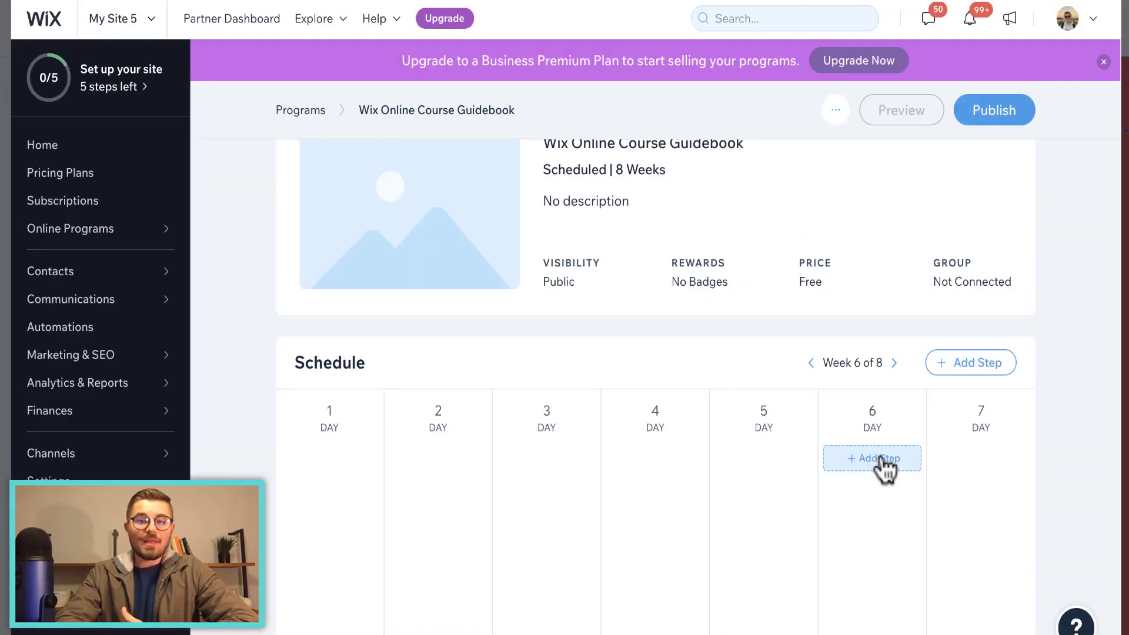
scroll(885, 464, up, 3)
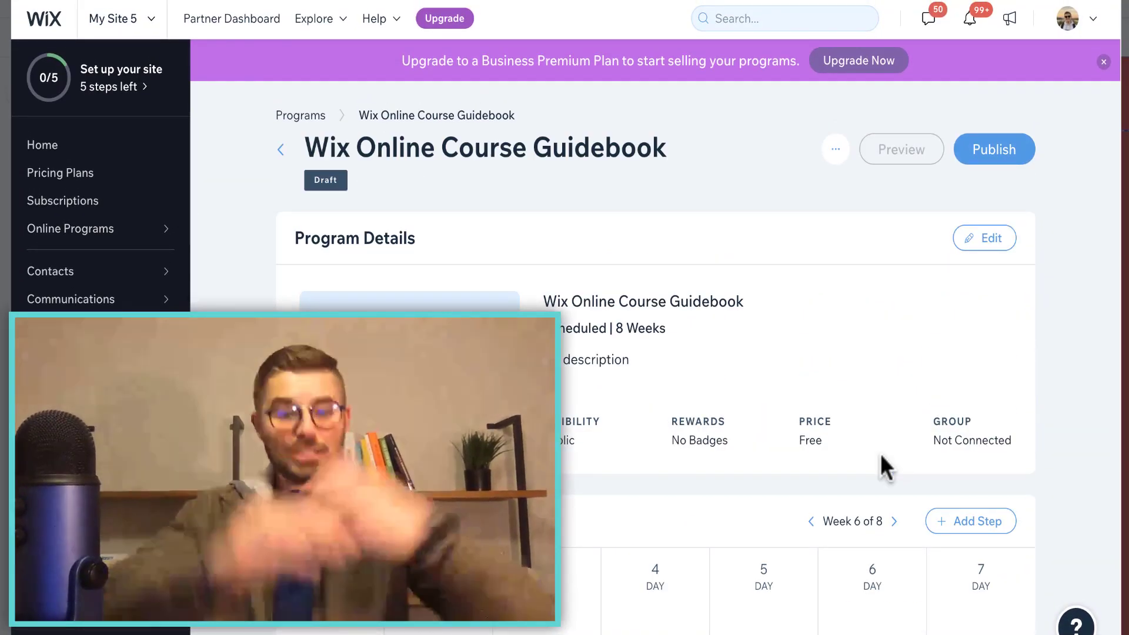